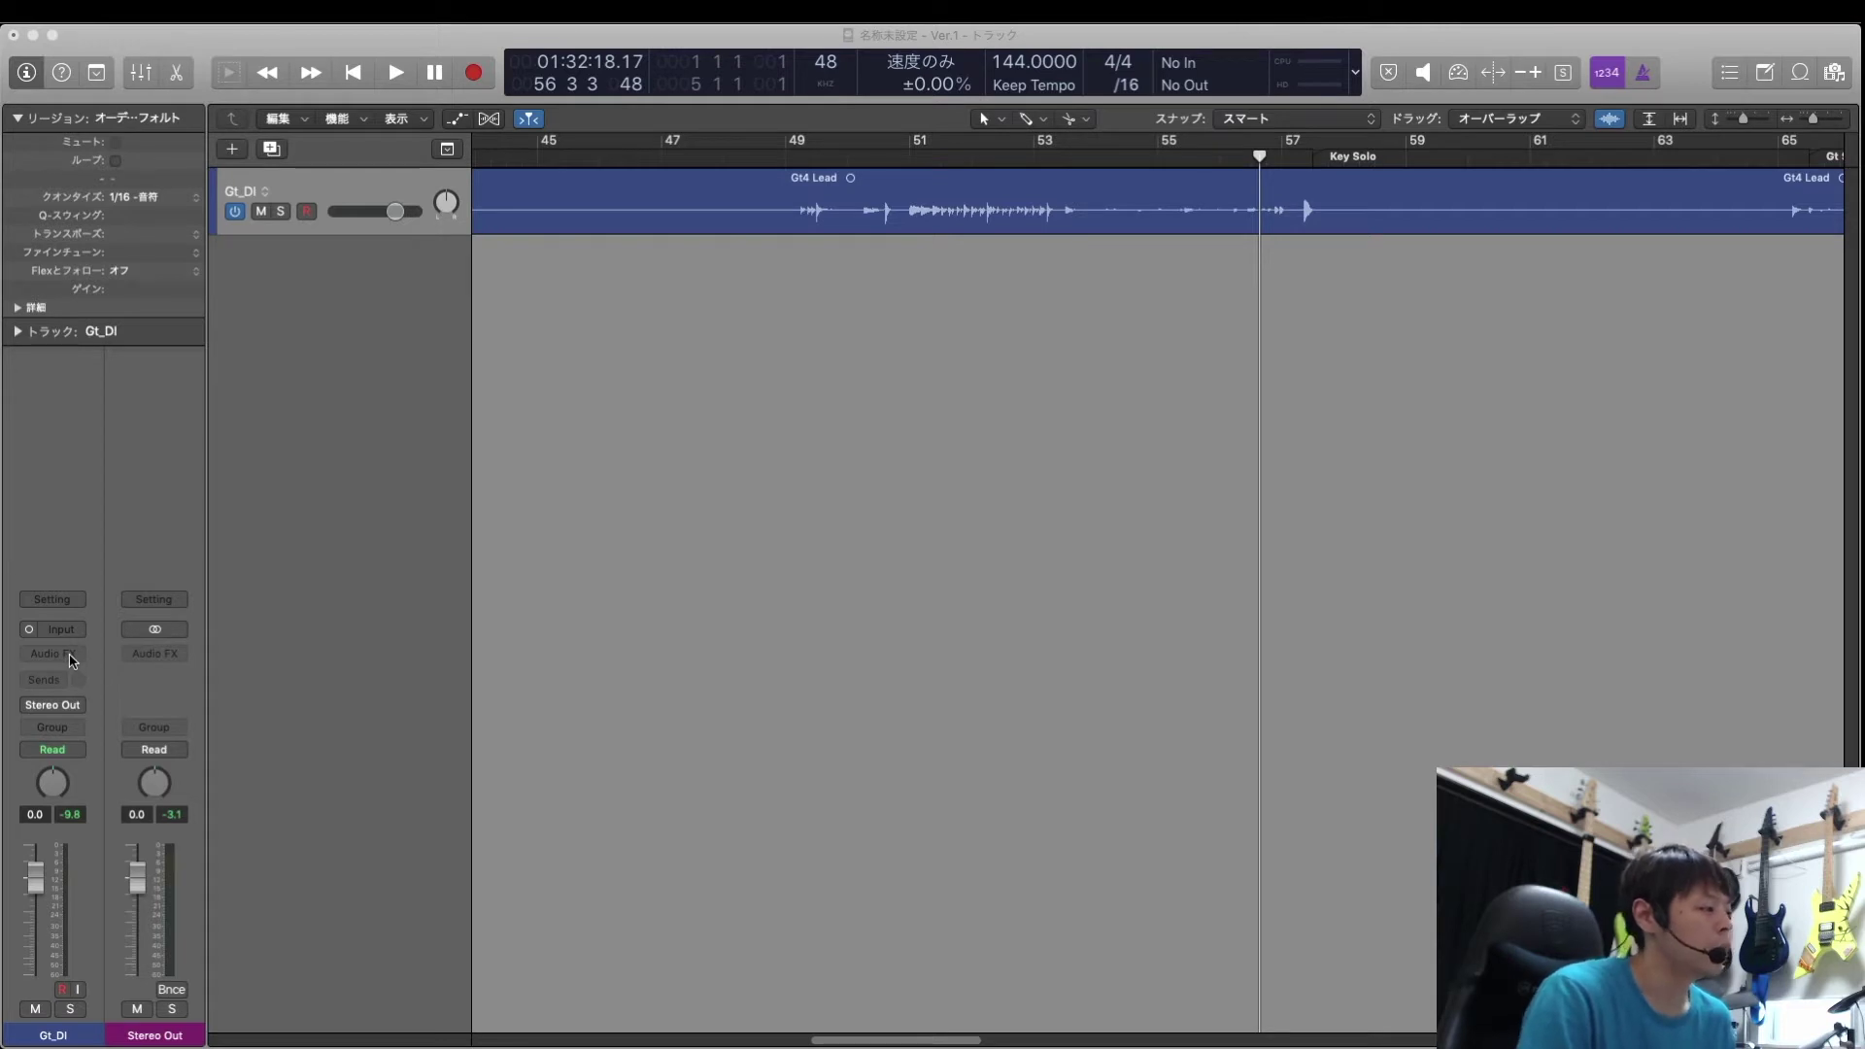
Play the unprocessed Gt_DI guitar track from bar 49 to hear the dry sound
{"action": "left_click", "coordinate": [790, 161]}
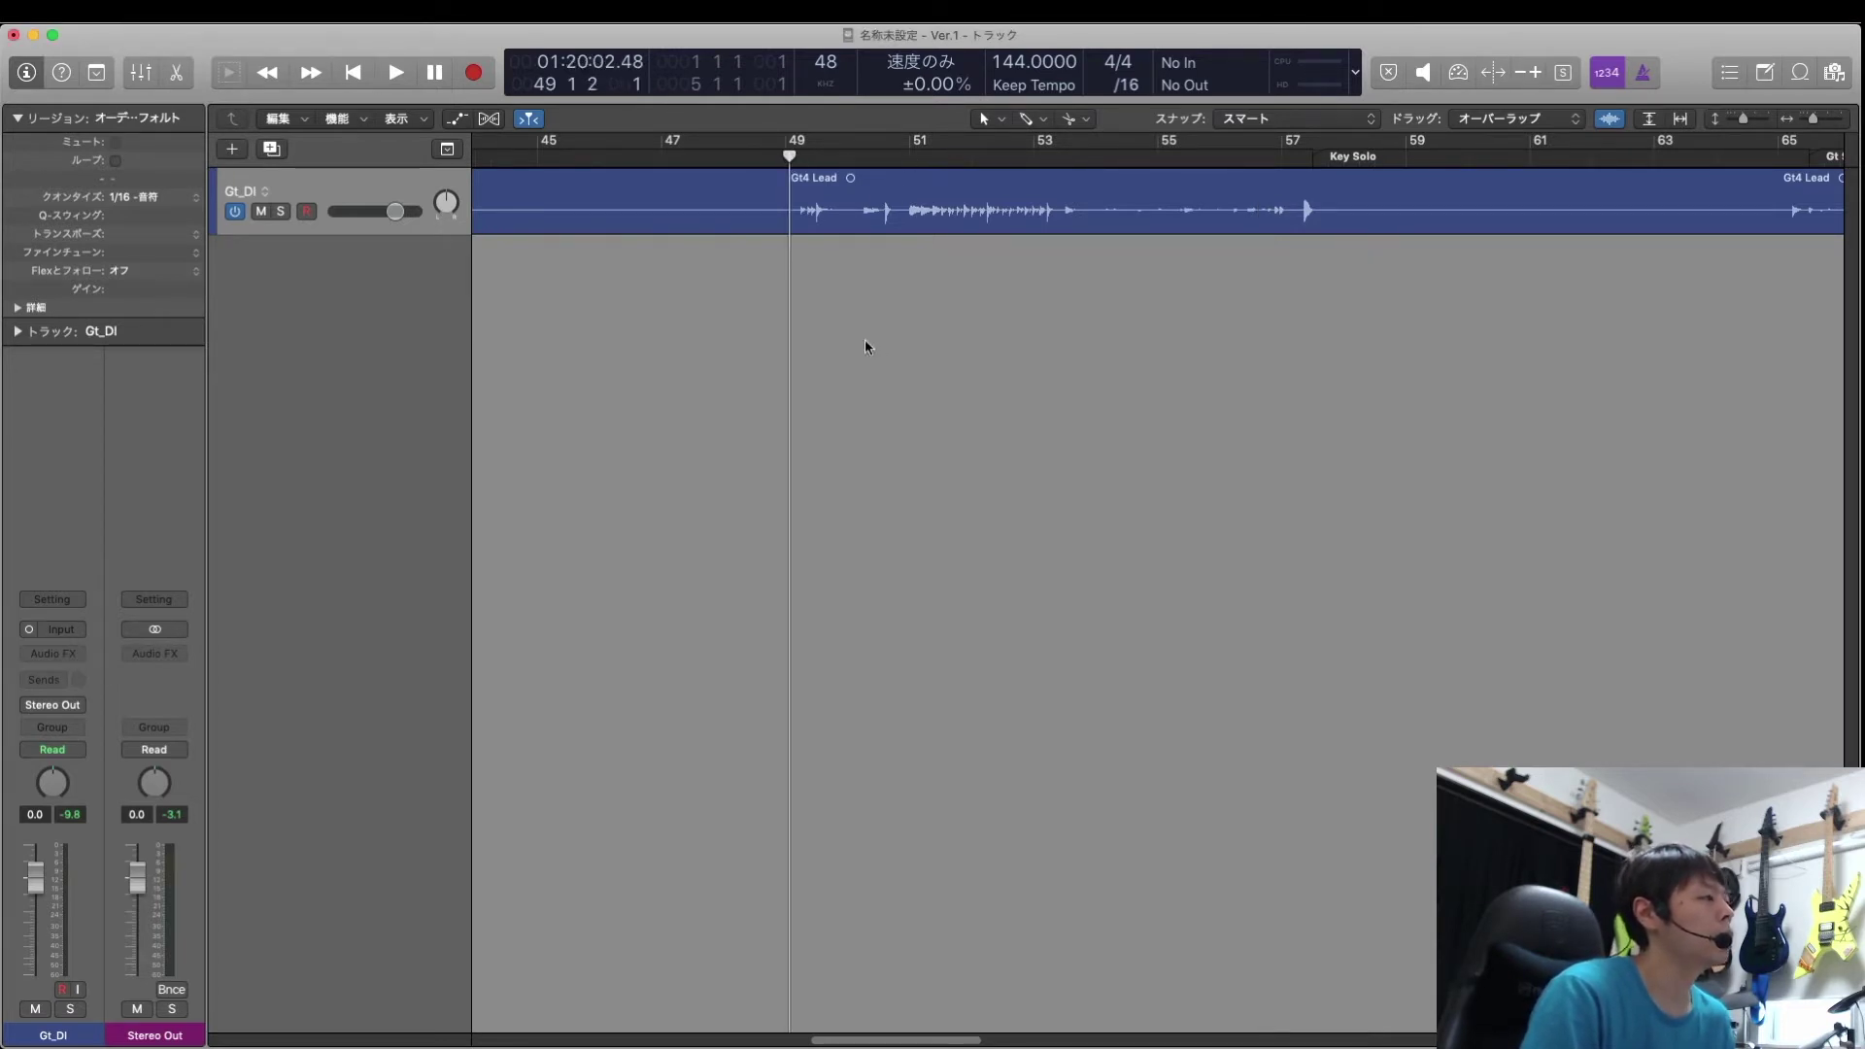
{"action": "key", "text": "space"}
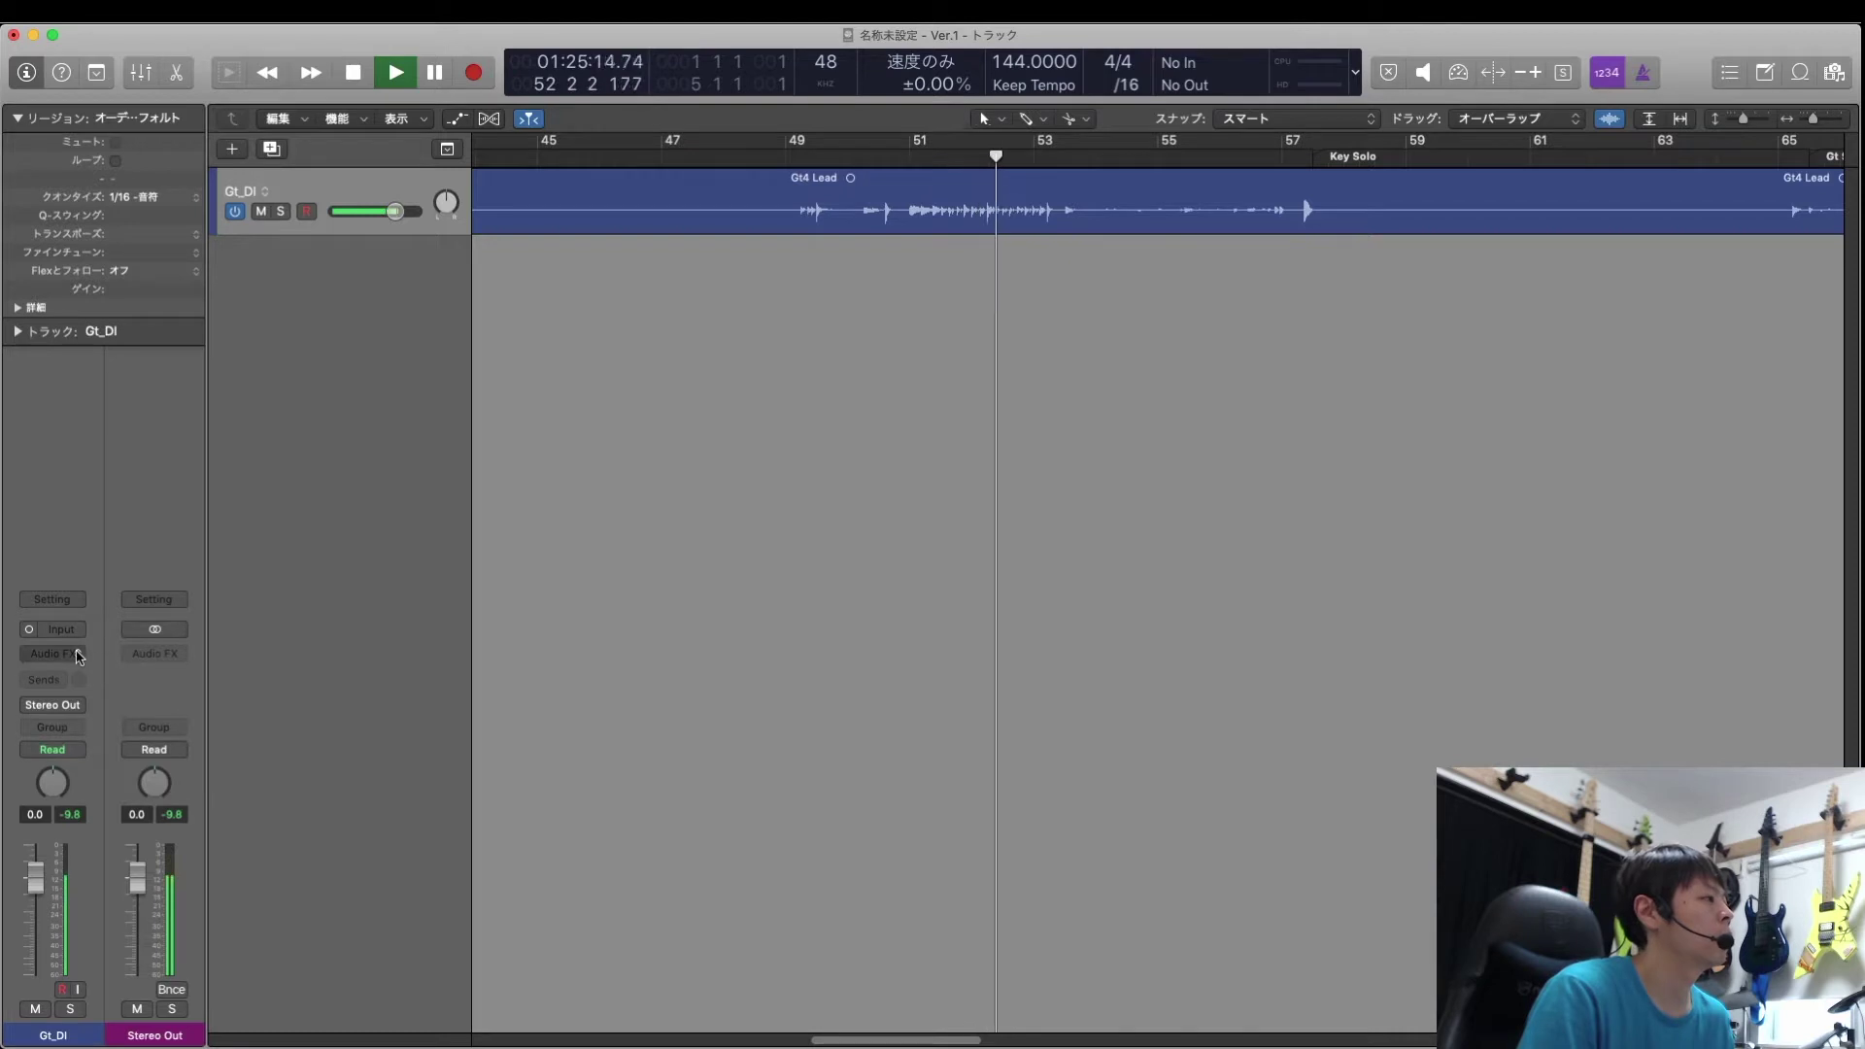
{"action": "key", "text": "space"}
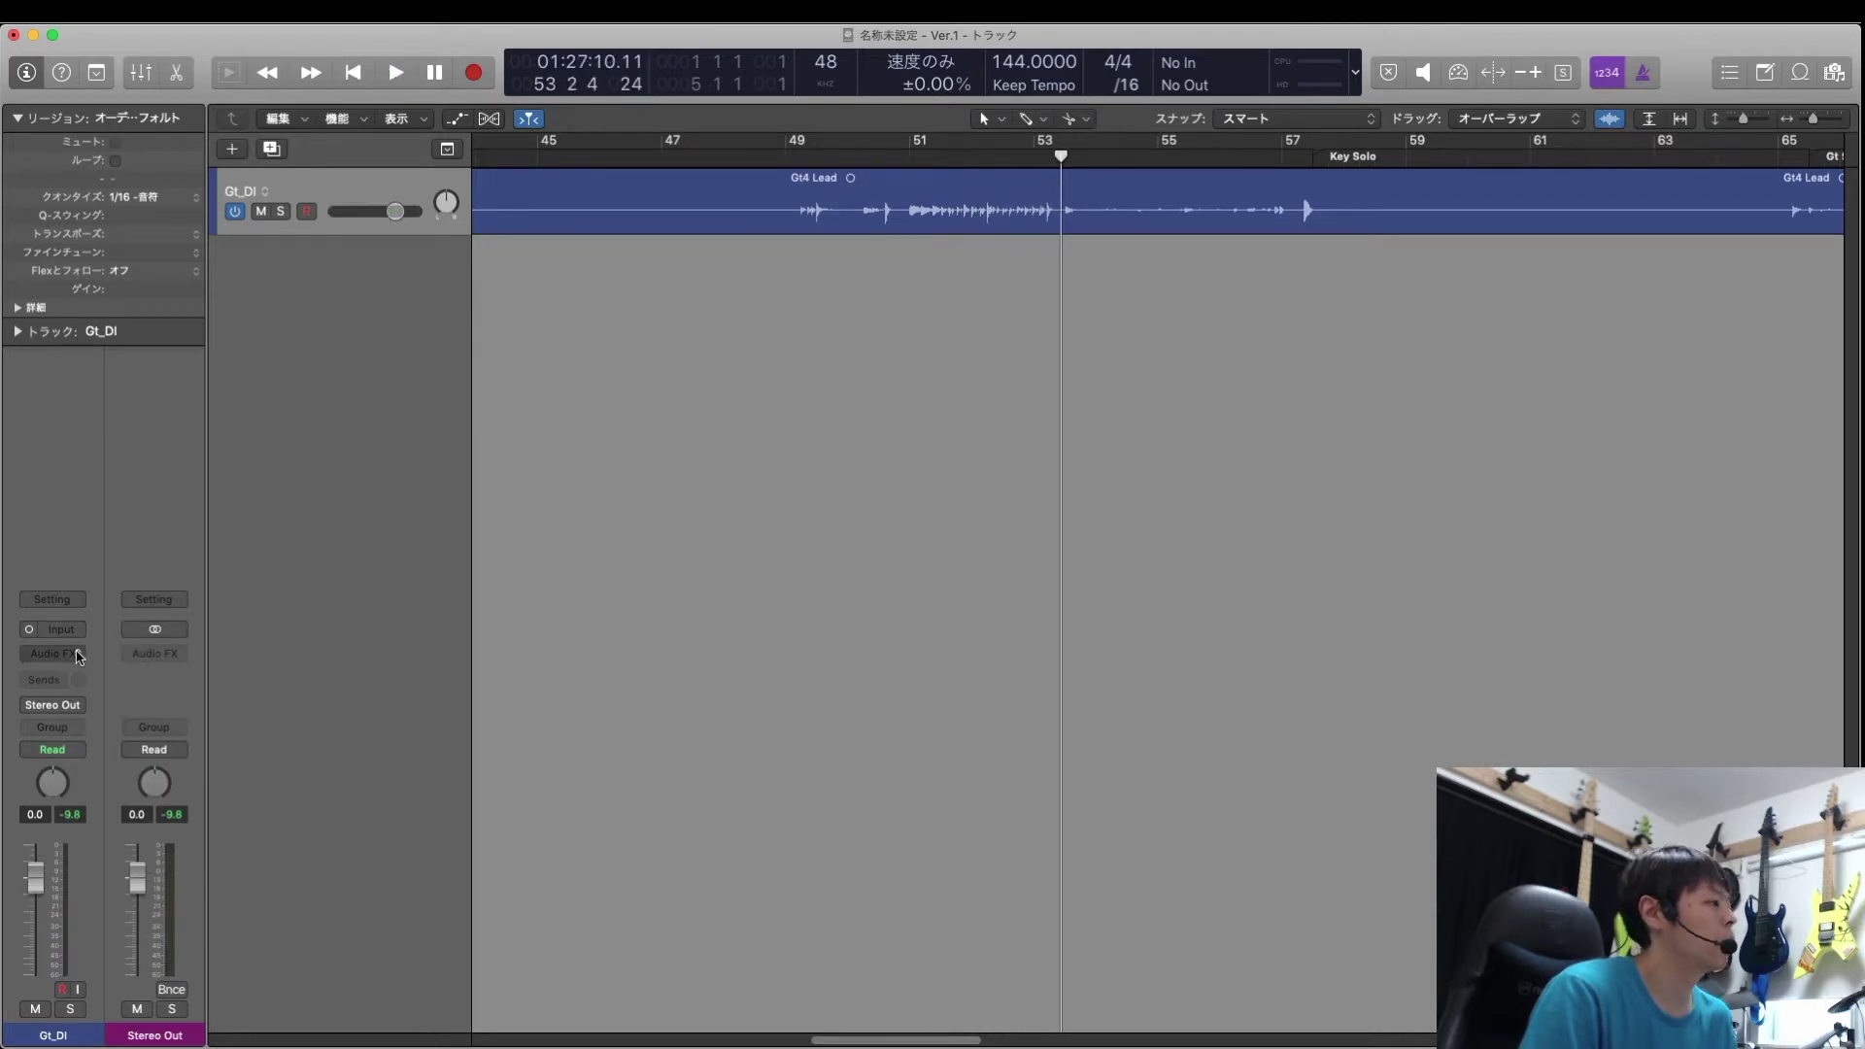
Insert AmpliTube 4 on the Gt_DI track with the Super Lead with Dly preset and play the guitar from bar 49
{"action": "left_click", "coordinate": [79, 657]}
{"action": "left_click", "coordinate": [728, 509]}
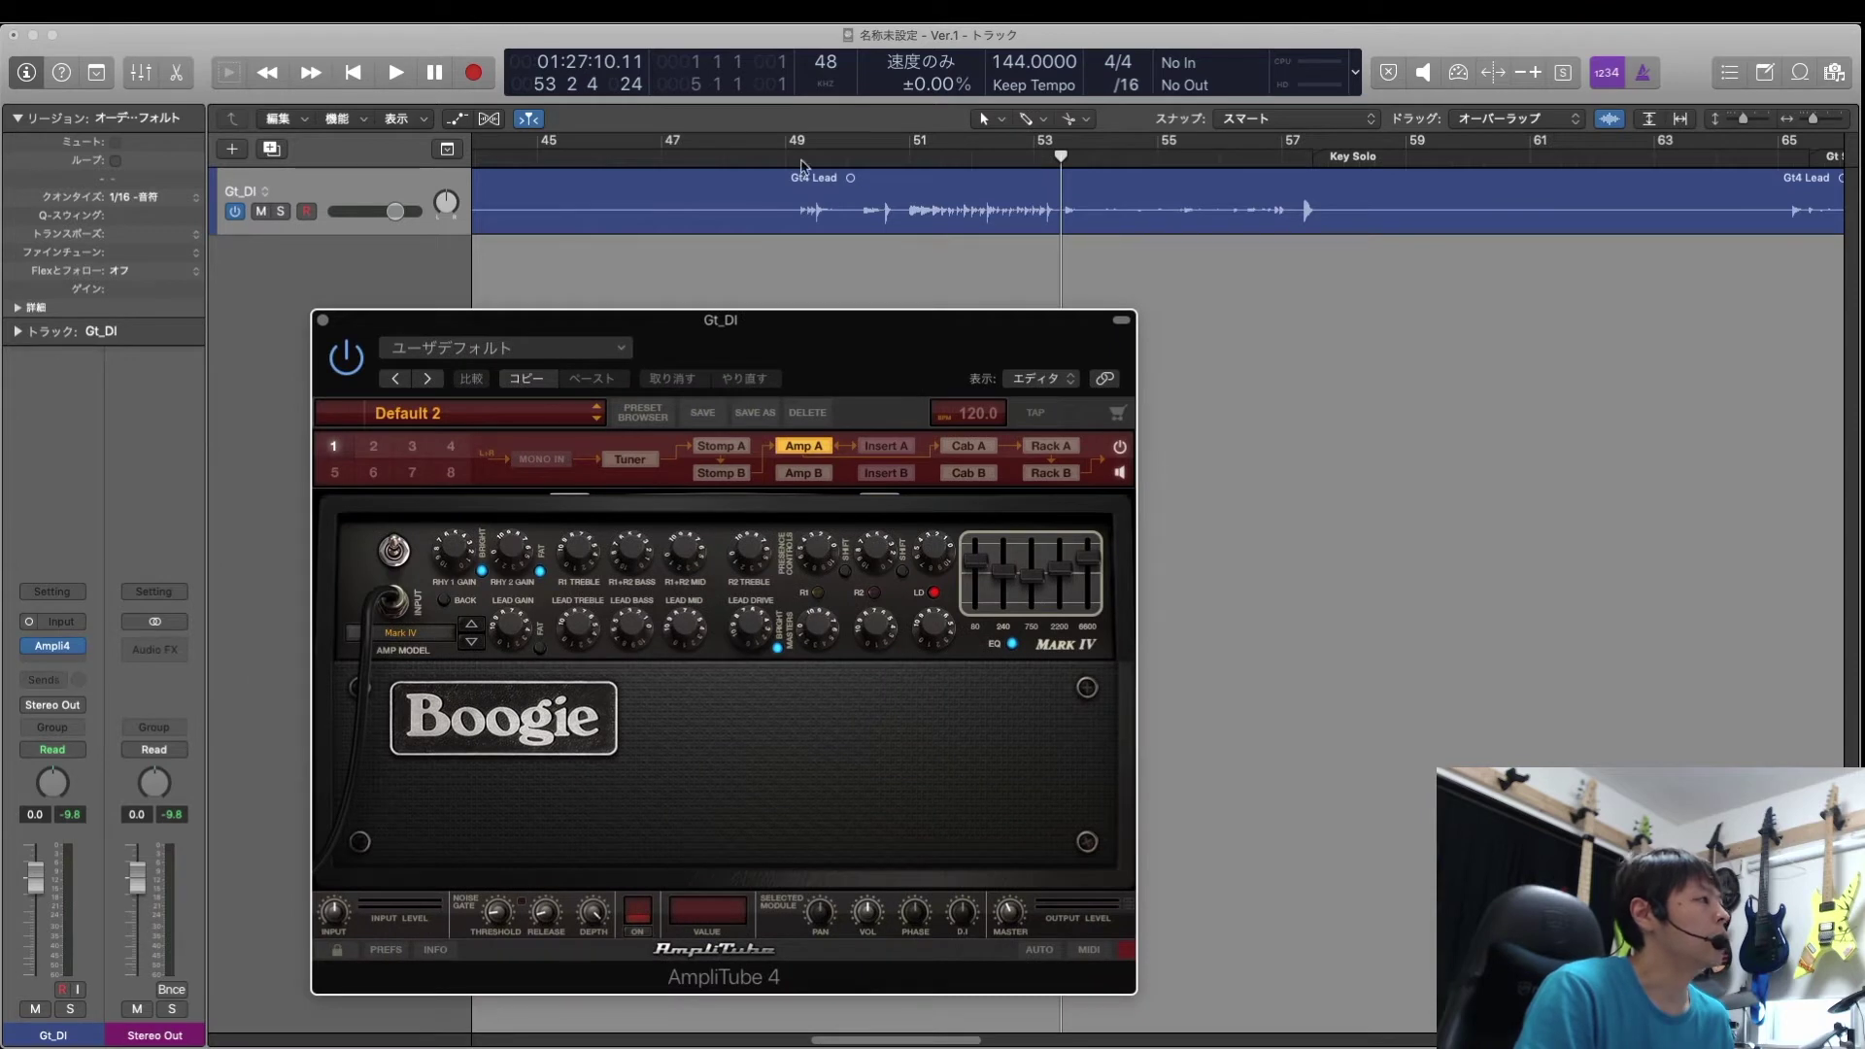
{"action": "left_click", "coordinate": [992, 257]}
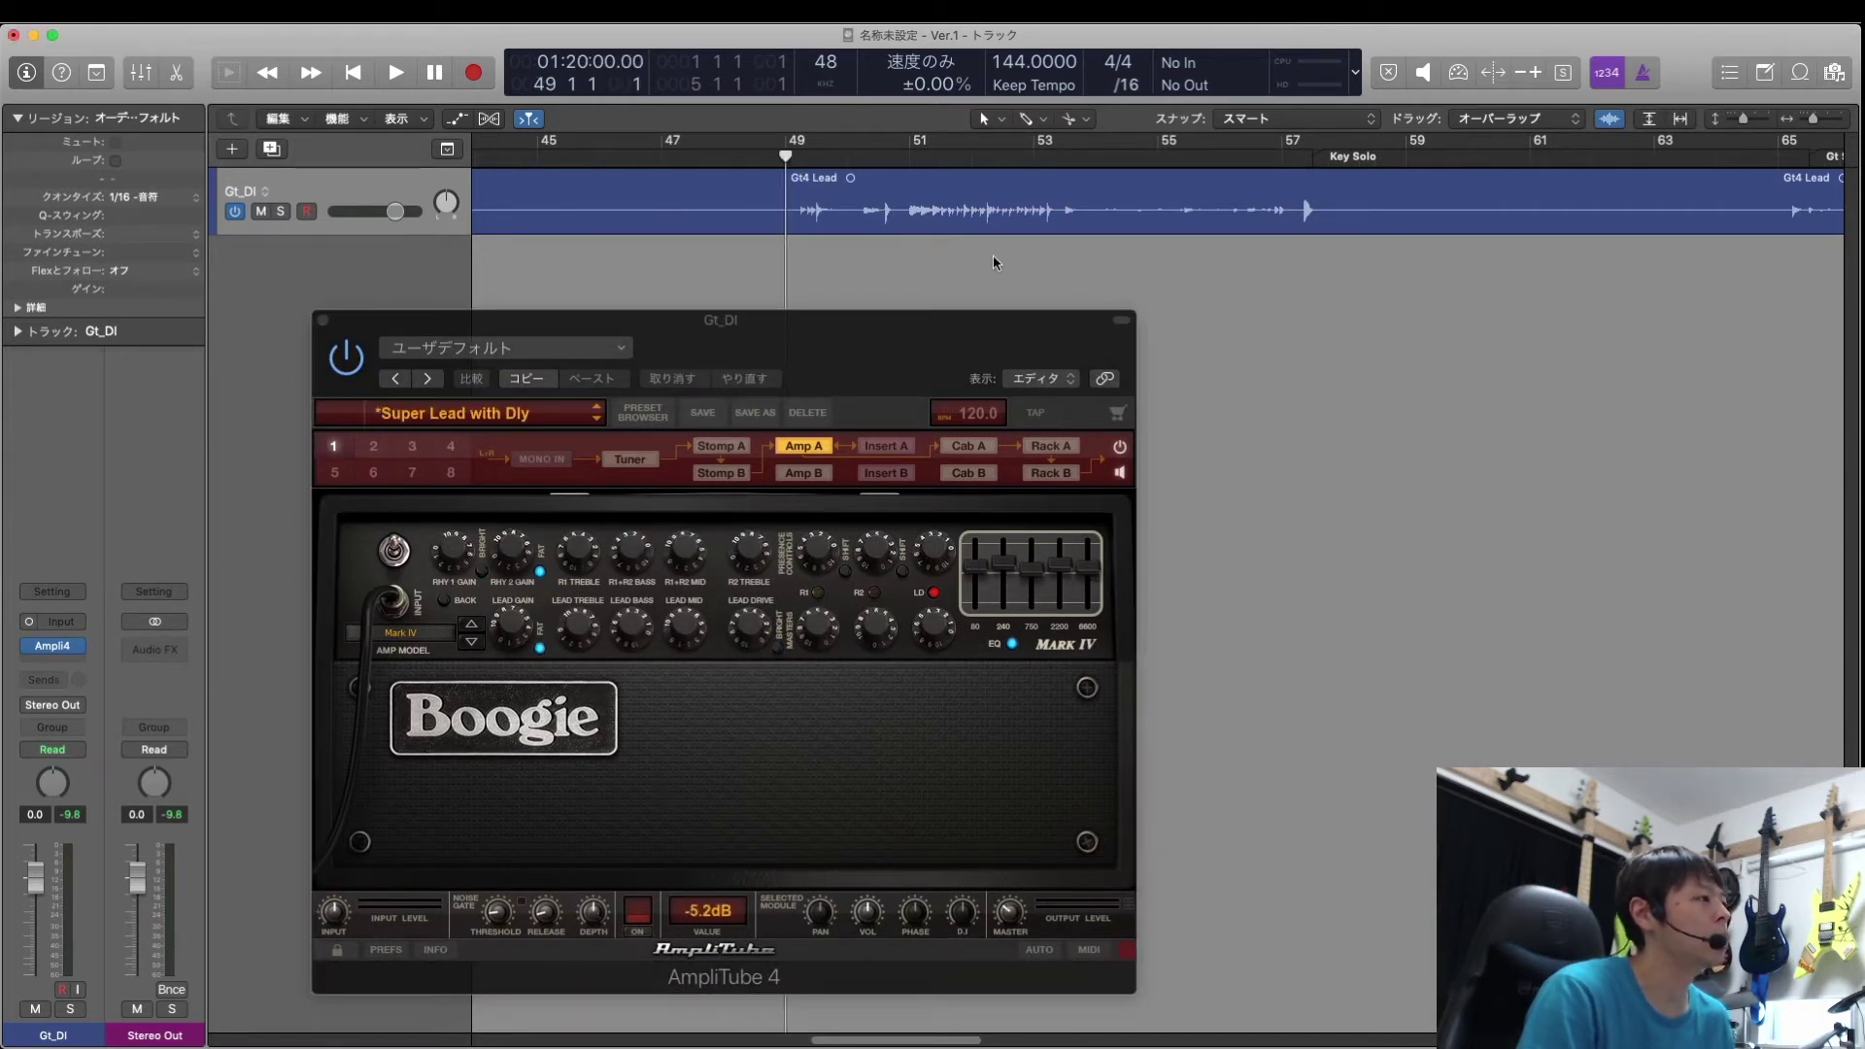
{"action": "key", "text": "space"}
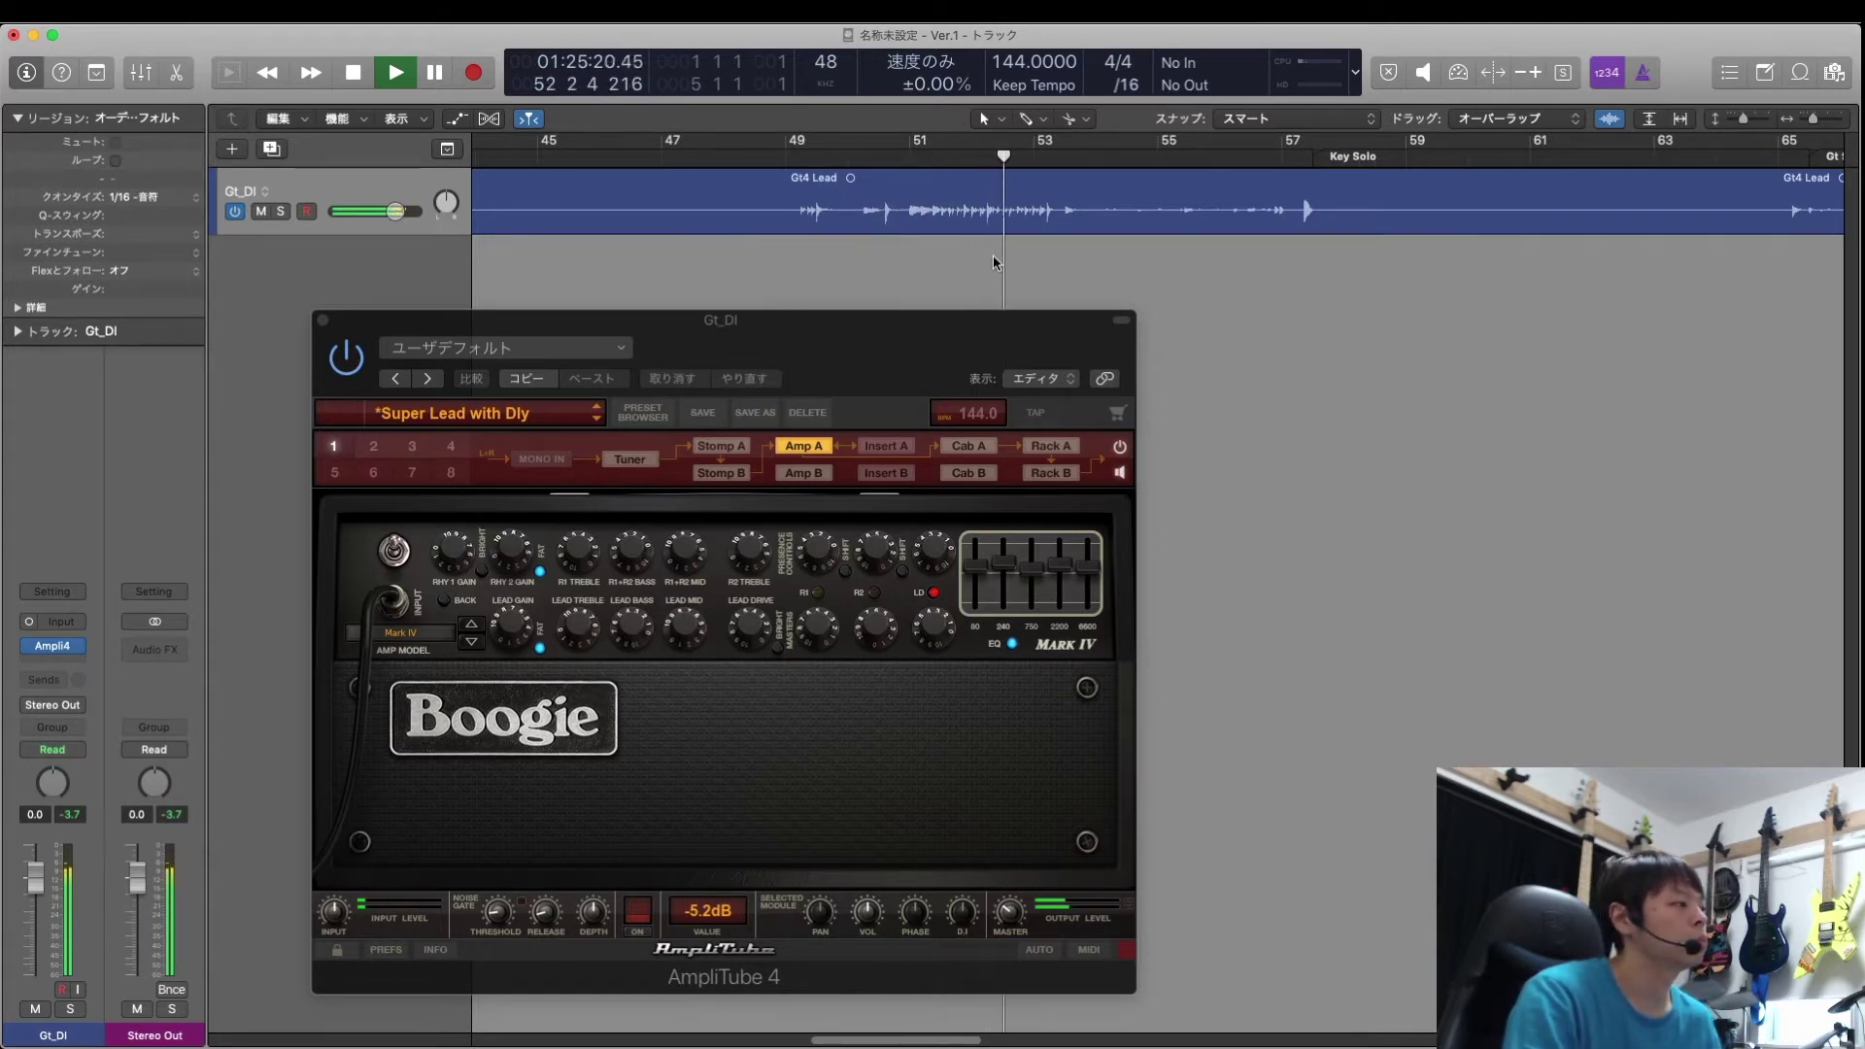
{"action": "key", "text": "space"}
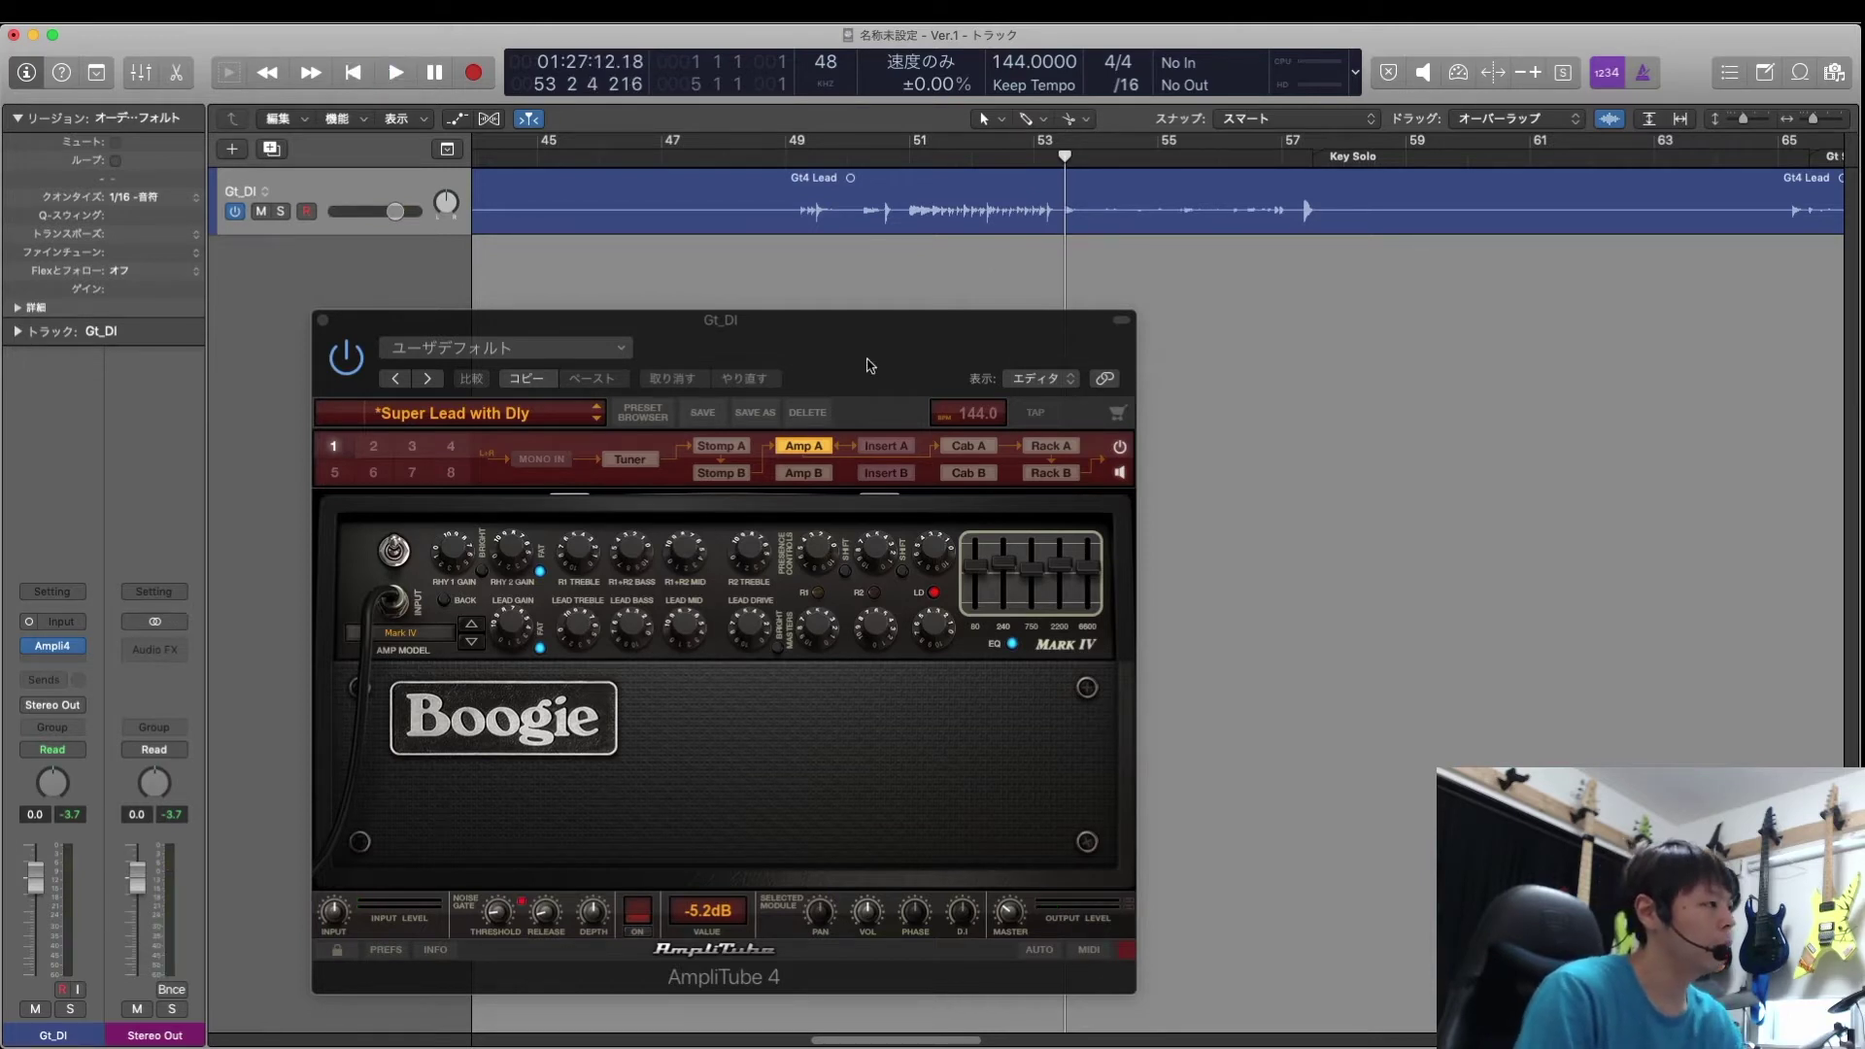
Add an AmpliTube Wah 10 filter pedal to the empty first slot of Stomp A, before the OCD pedal
{"action": "left_click", "coordinate": [742, 448]}
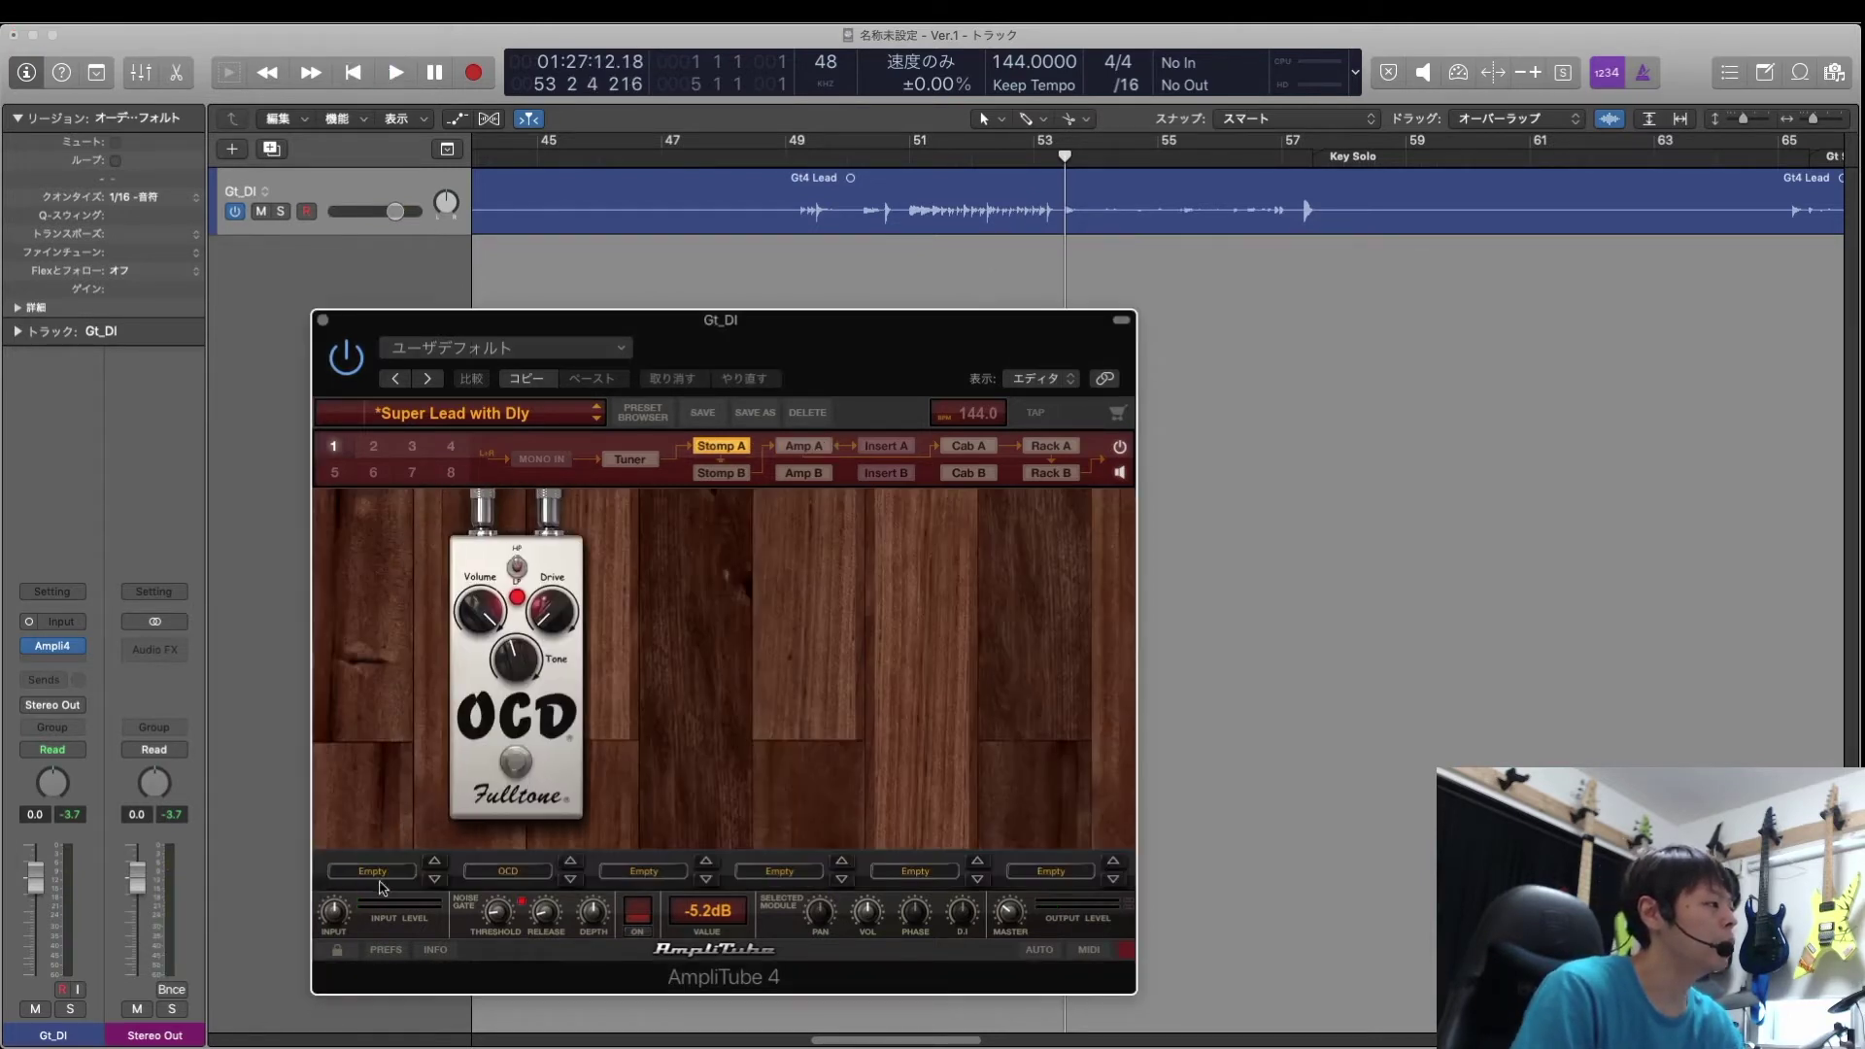
{"action": "left_click", "coordinate": [384, 882]}
{"action": "mouse_move", "coordinate": [408, 709]}
{"action": "mouse_move", "coordinate": [573, 779]}
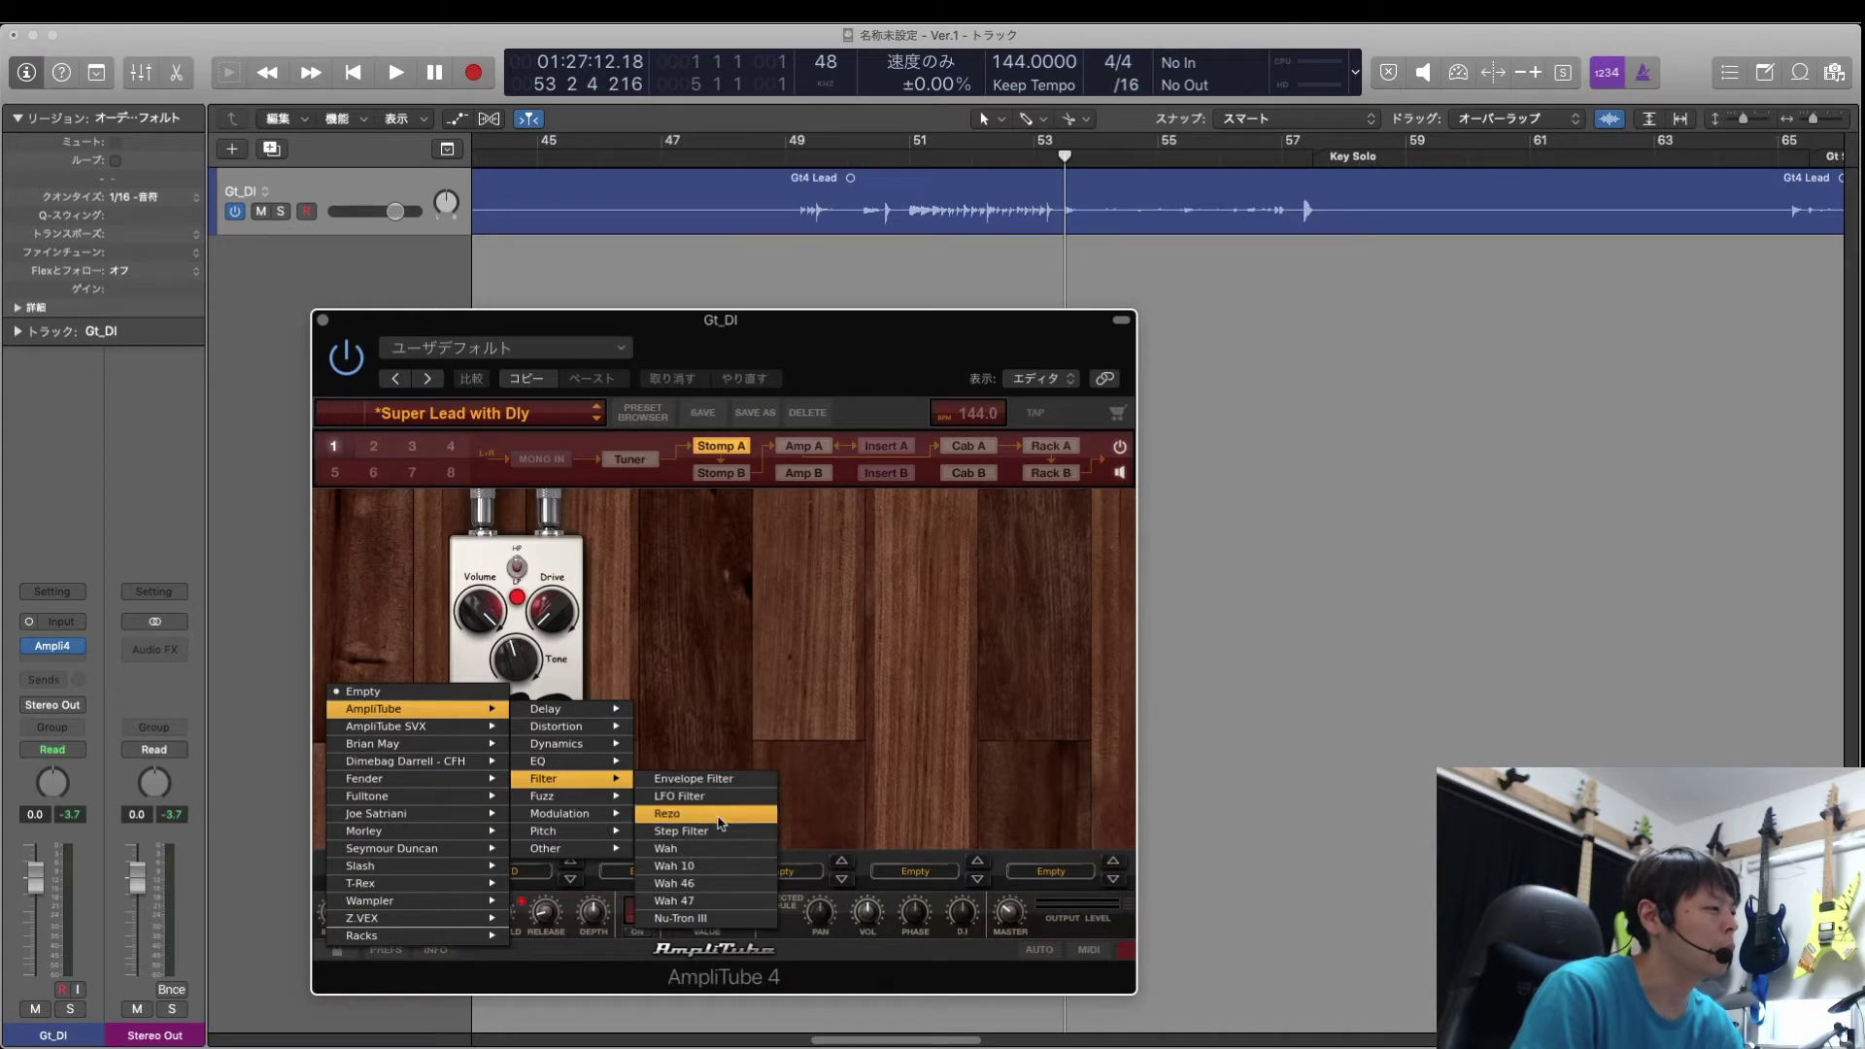
{"action": "left_click", "coordinate": [732, 866]}
Rock the Wah 10 pedal and play the guitar track to hear the wah effect
{"action": "left_click_drag", "start_coordinate": [361, 639], "coordinate": [369, 802]}
{"action": "key", "text": "space"}
{"action": "key", "text": "space"}
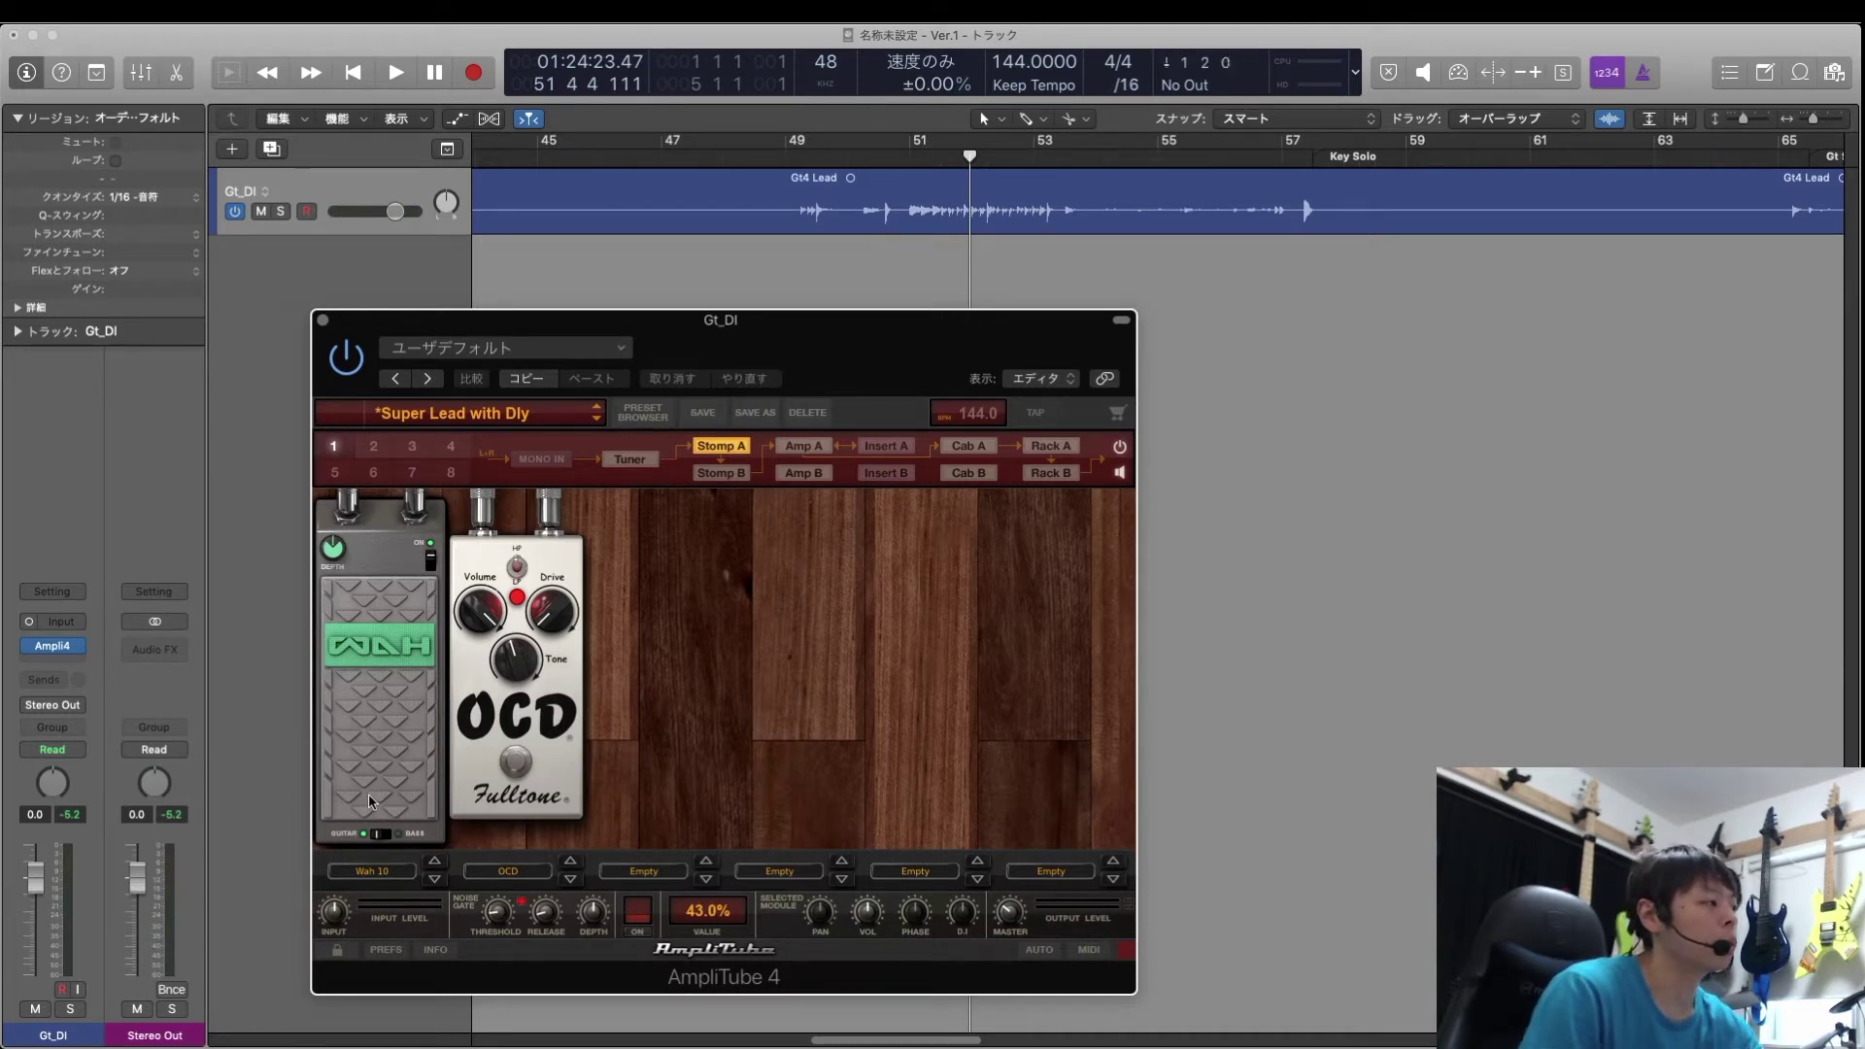
Try to assign the Wah 10 pedal on the Gt_DI track to a MIDI controller using Learn Wah
{"action": "right_click", "coordinate": [415, 750]}
{"action": "mouse_move", "coordinate": [525, 775]}
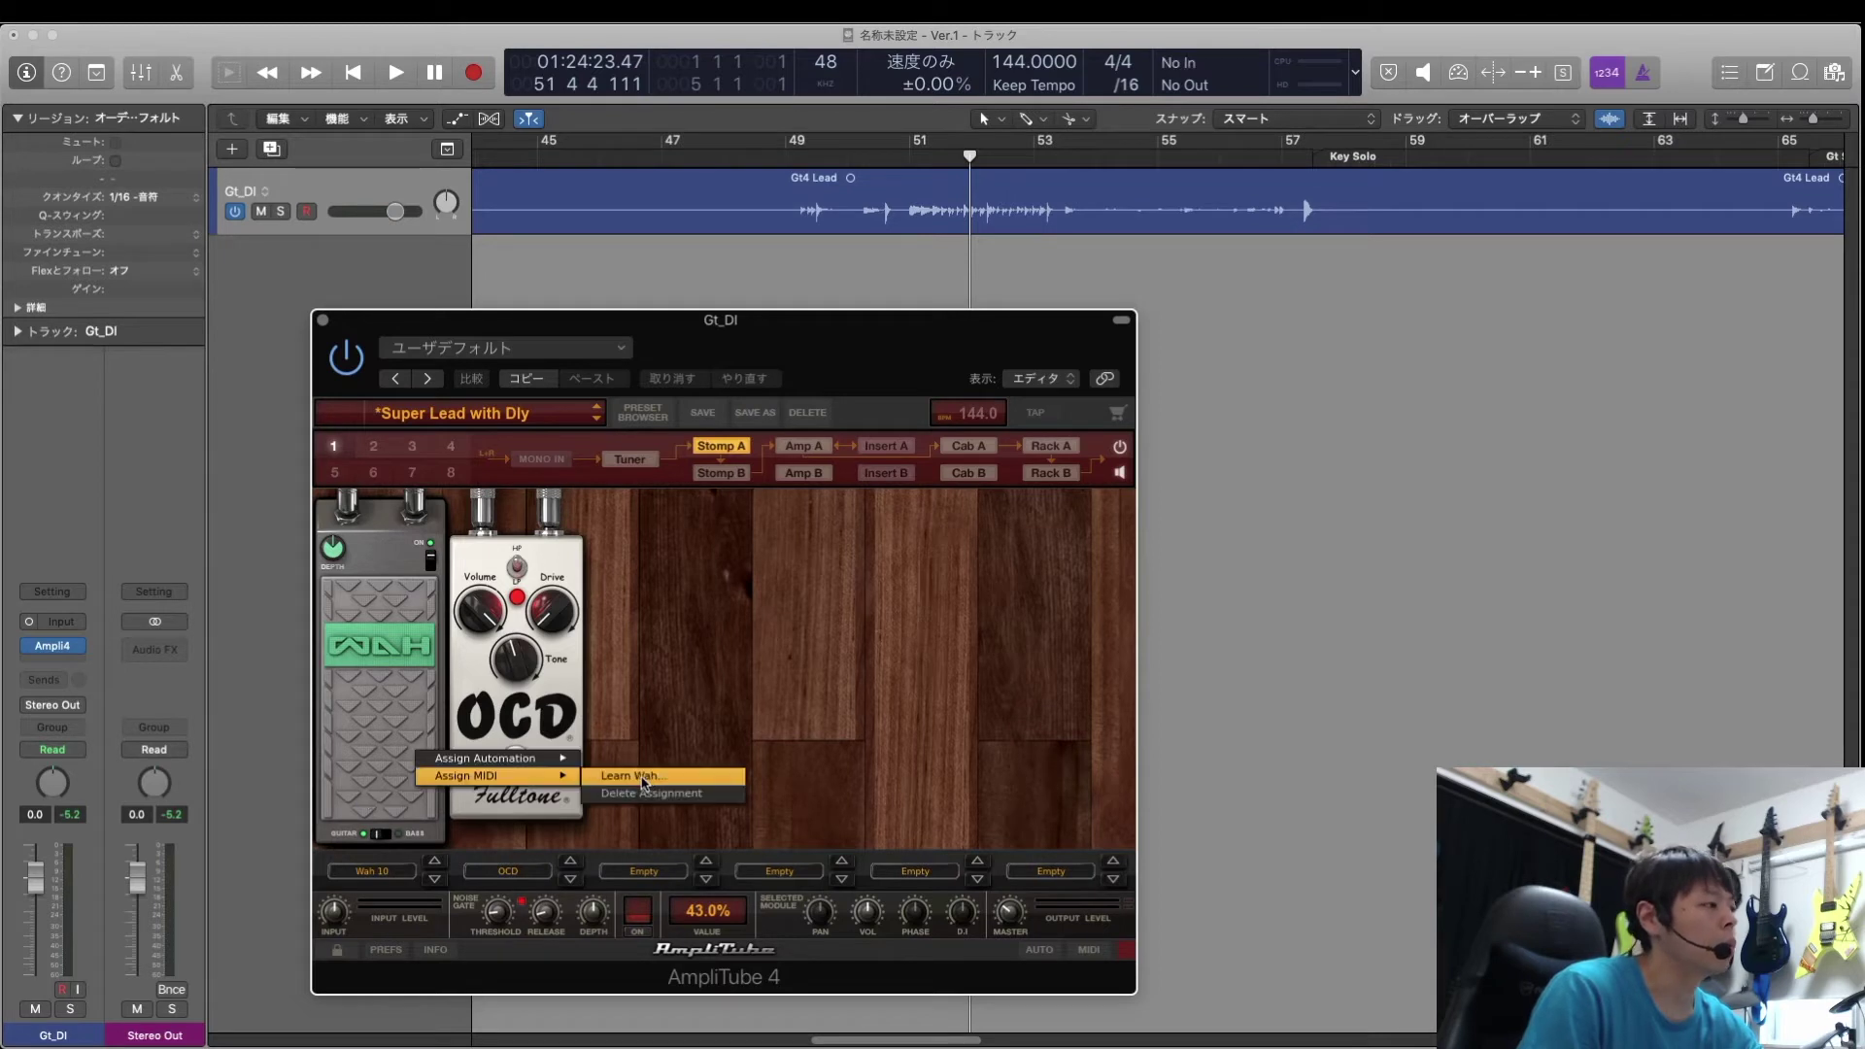
{"action": "left_click", "coordinate": [645, 777]}
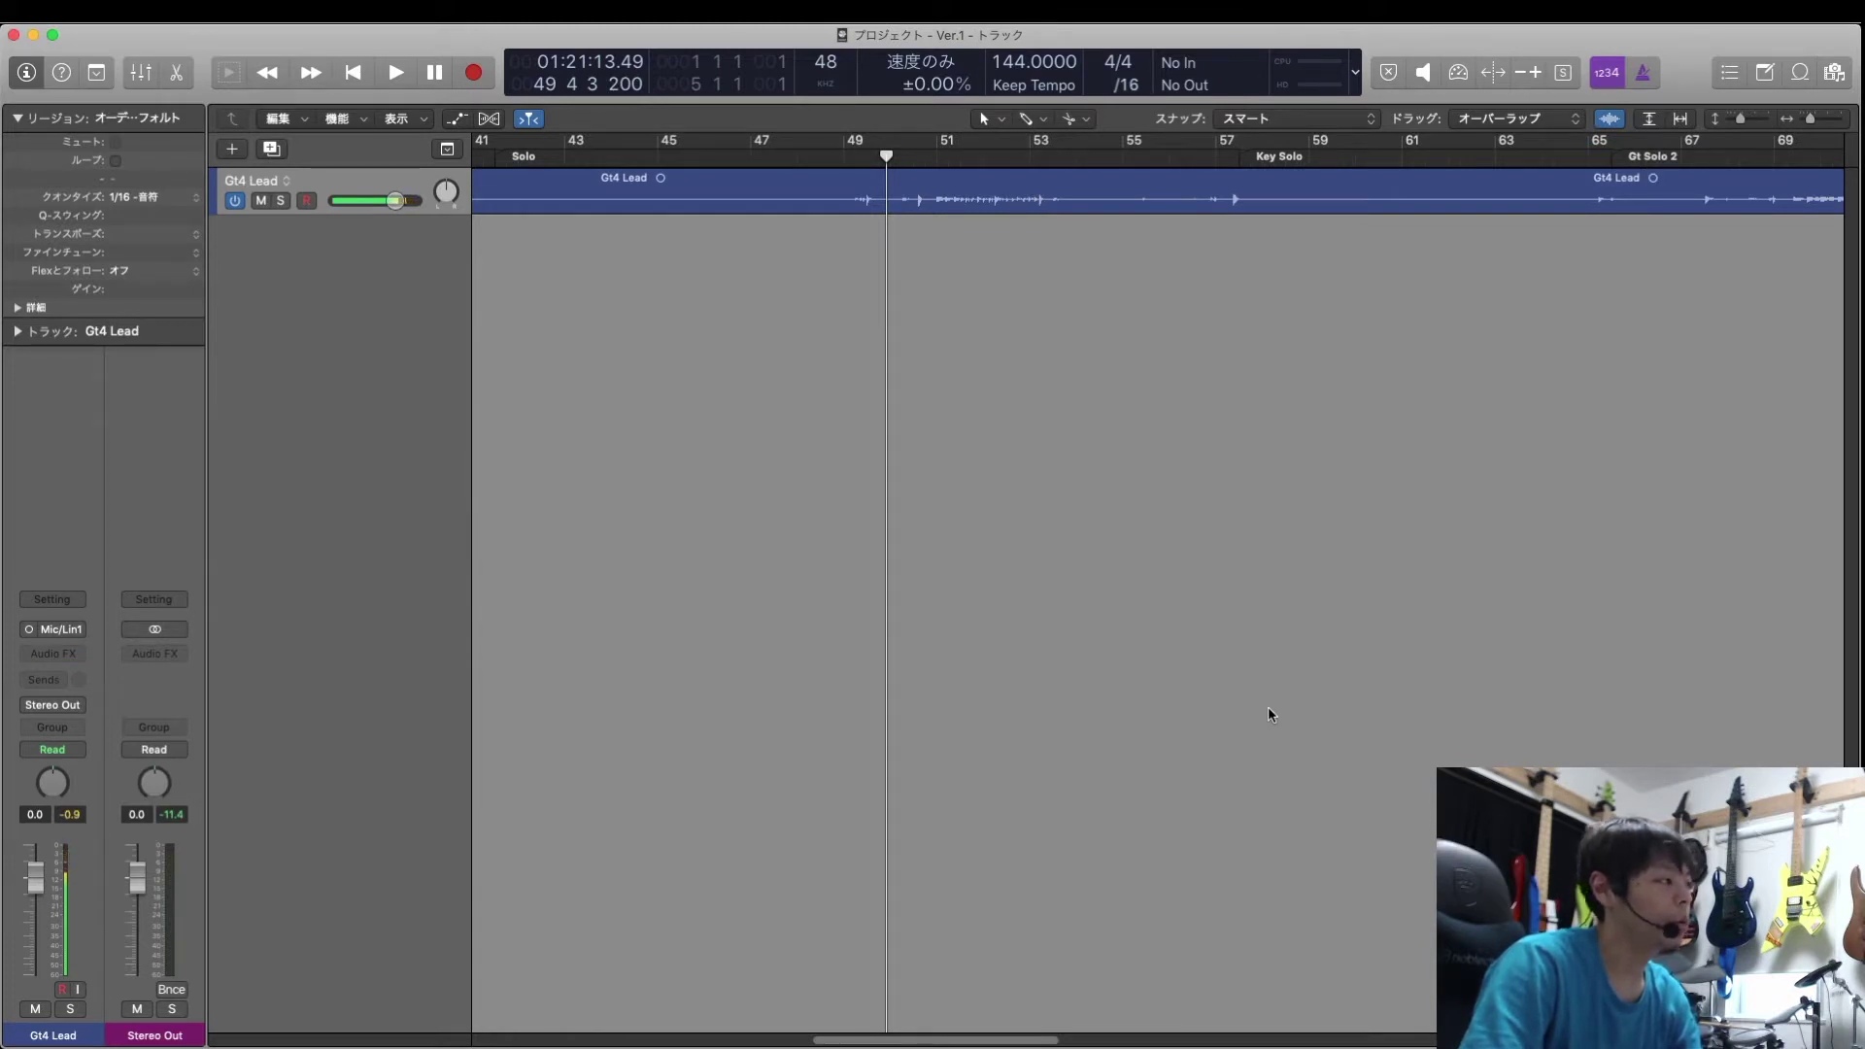
Create one software instrument track and load AmpliTube 4 as its instrument
{"action": "key", "text": "alt+super+n"}
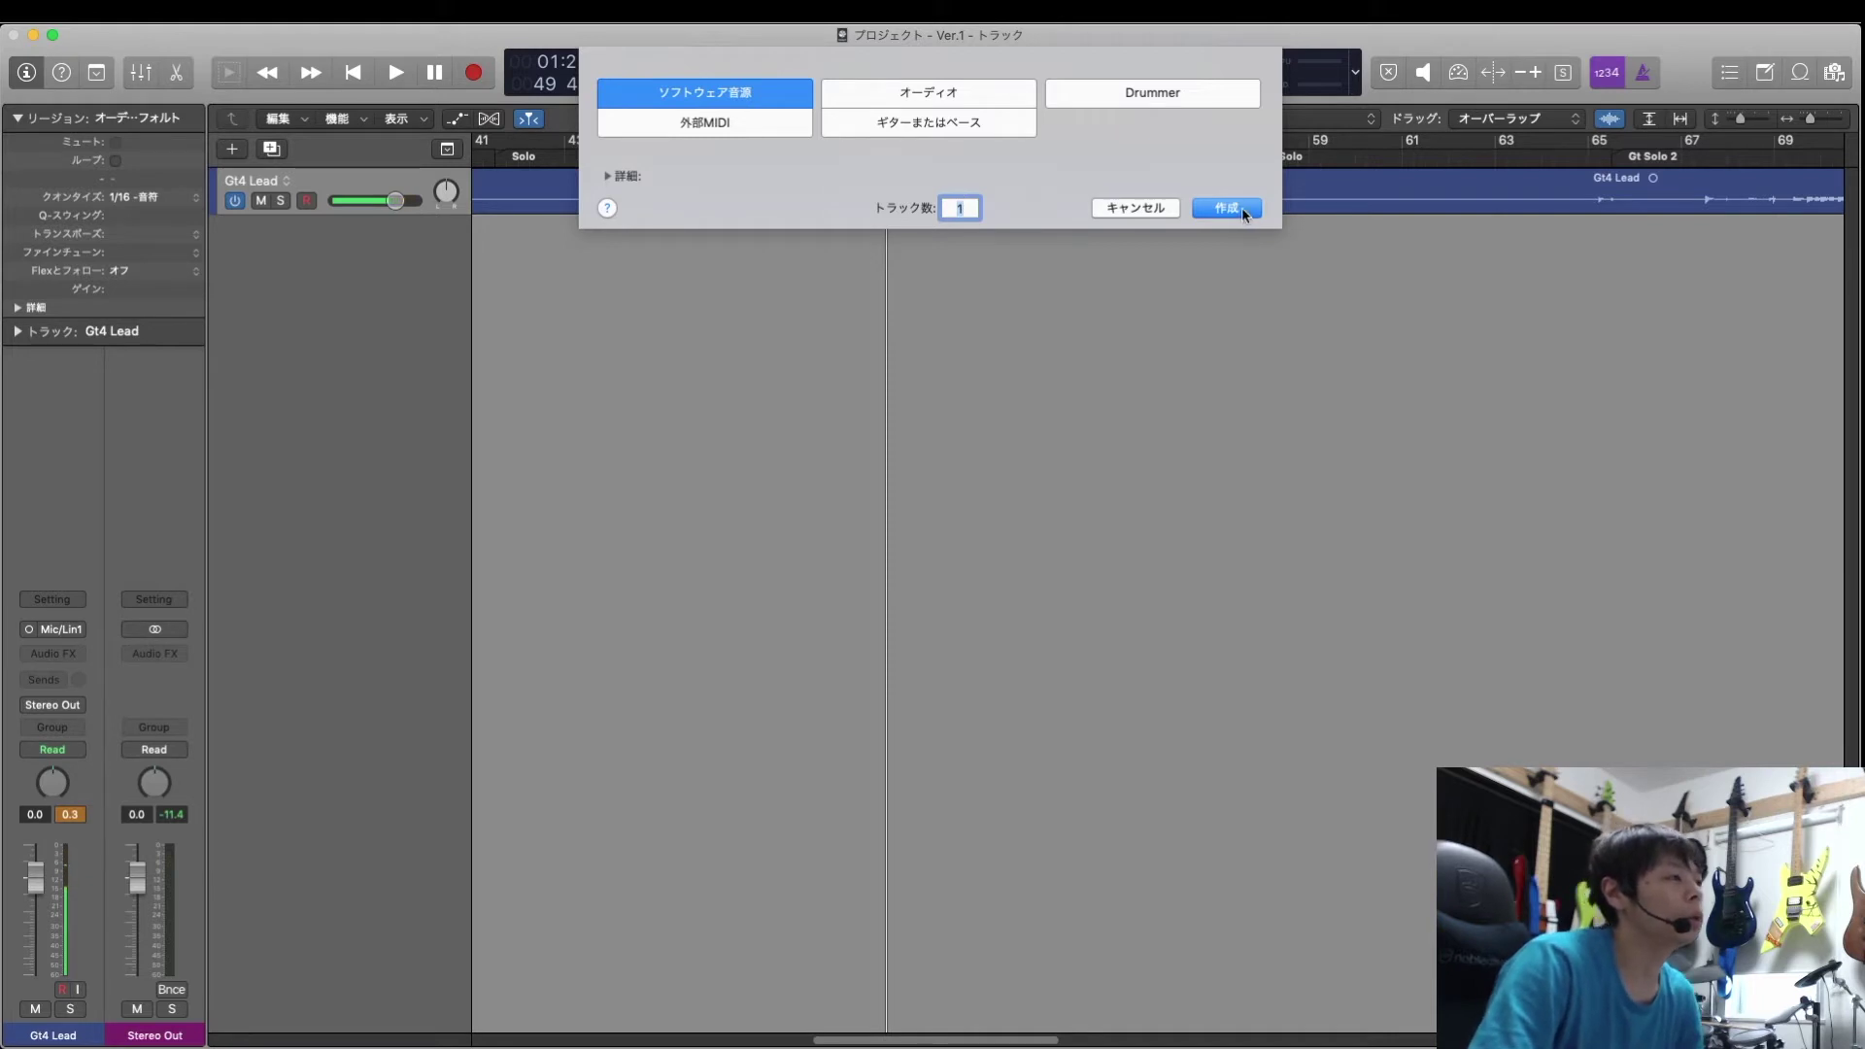
{"action": "key", "text": "Return"}
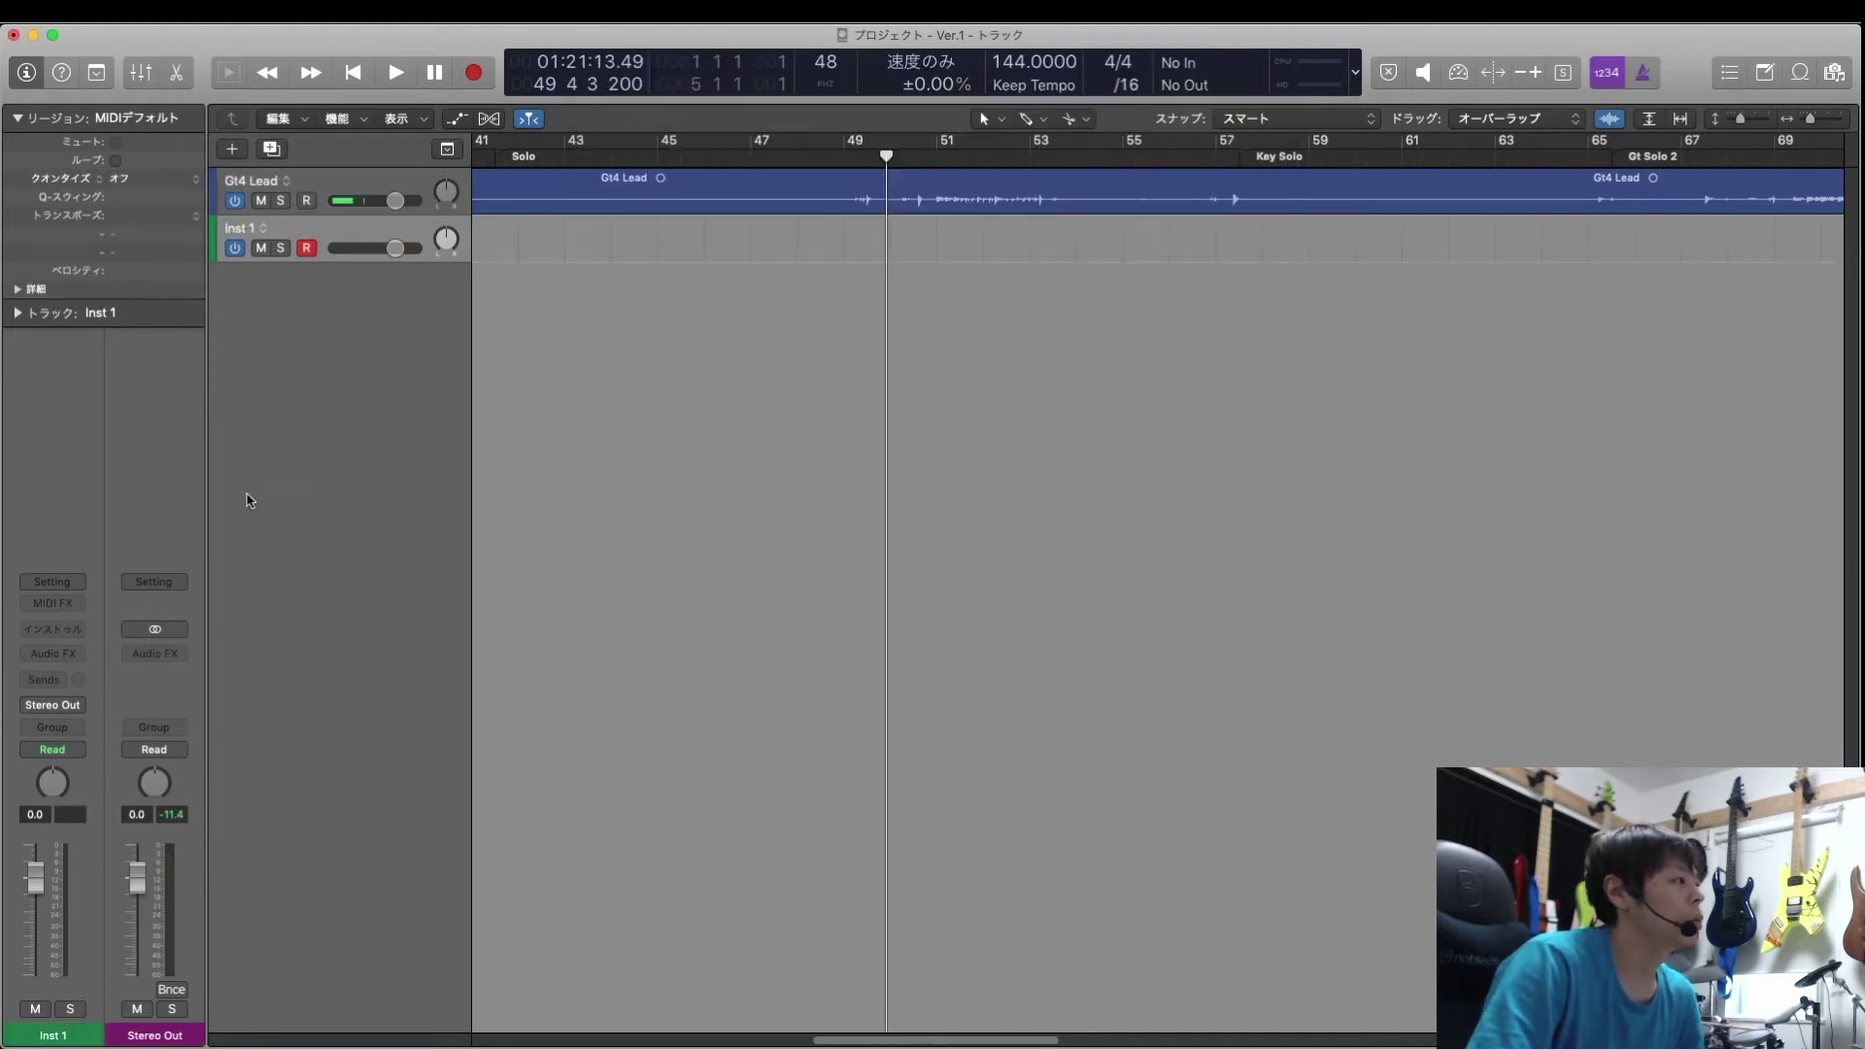
{"action": "left_click", "coordinate": [70, 630]}
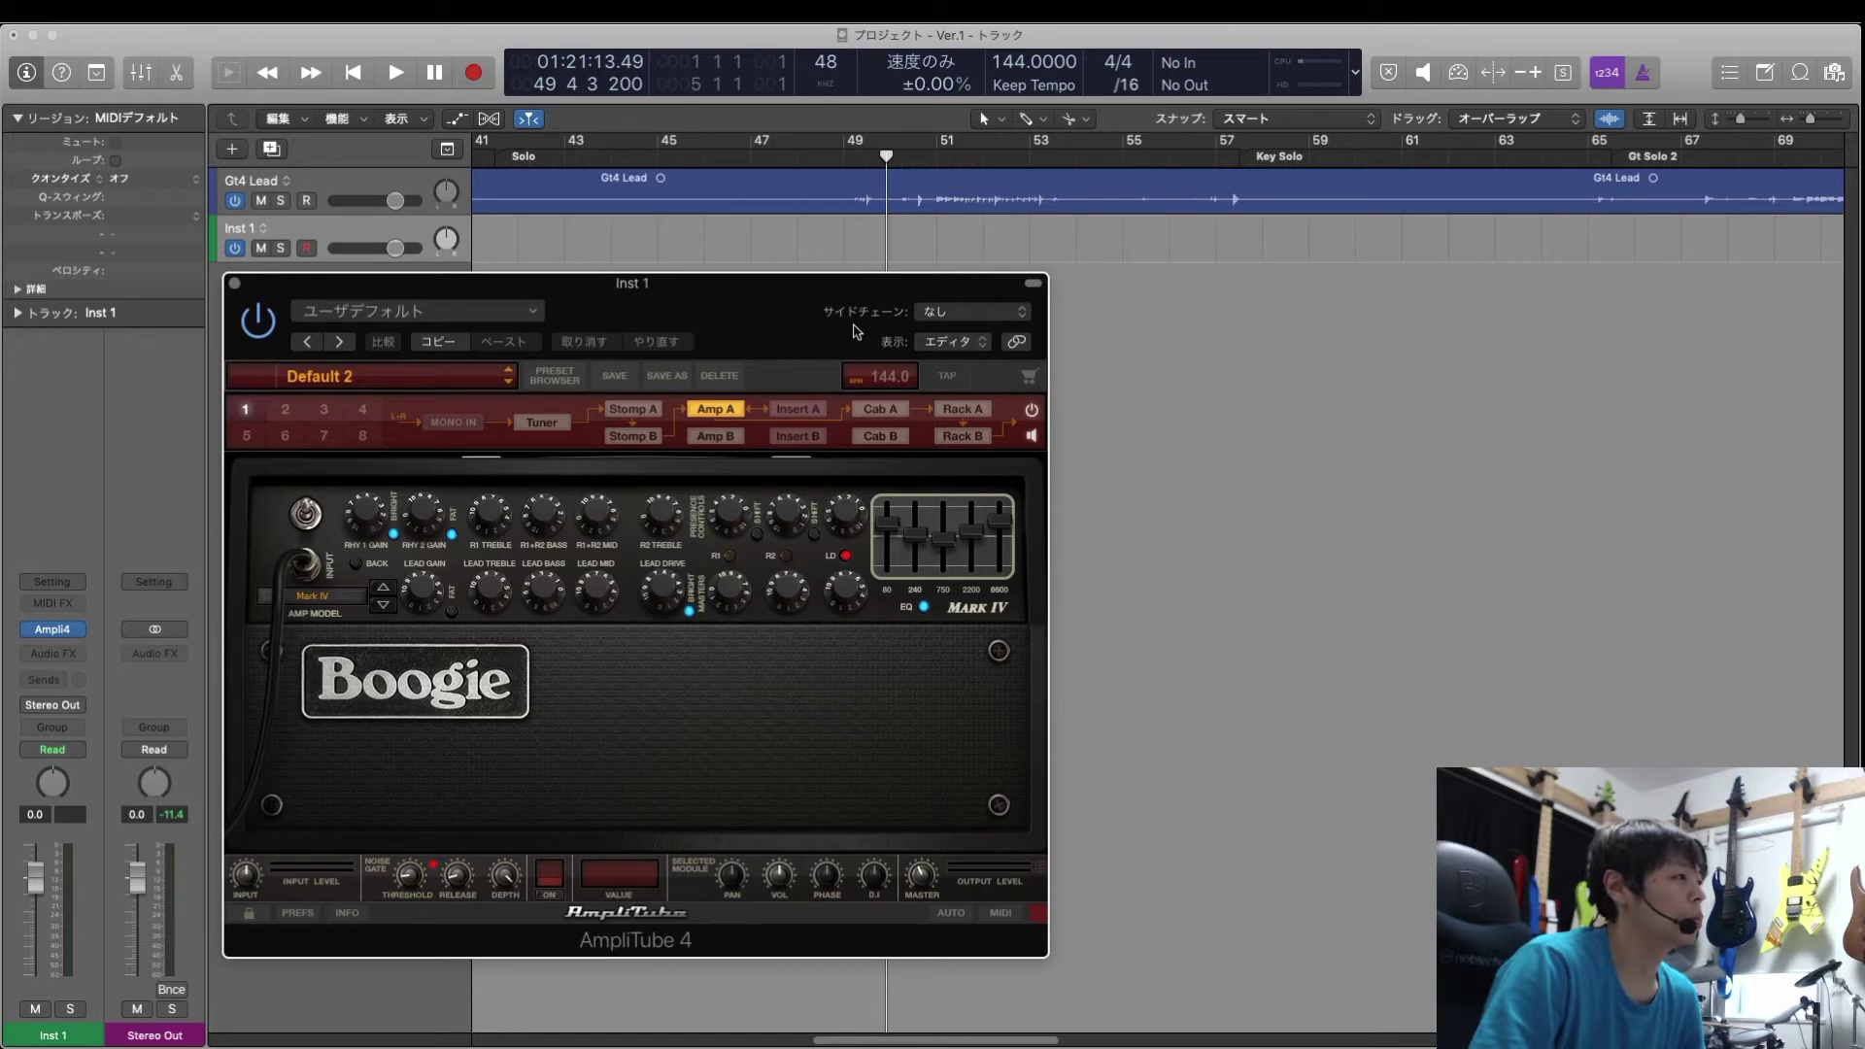
Set the side chain of AmpliTube 4 on Inst 1 to the audio track Gt4 Lead (Audio 2)
{"action": "left_click", "coordinate": [966, 311]}
{"action": "mouse_move", "coordinate": [985, 341]}
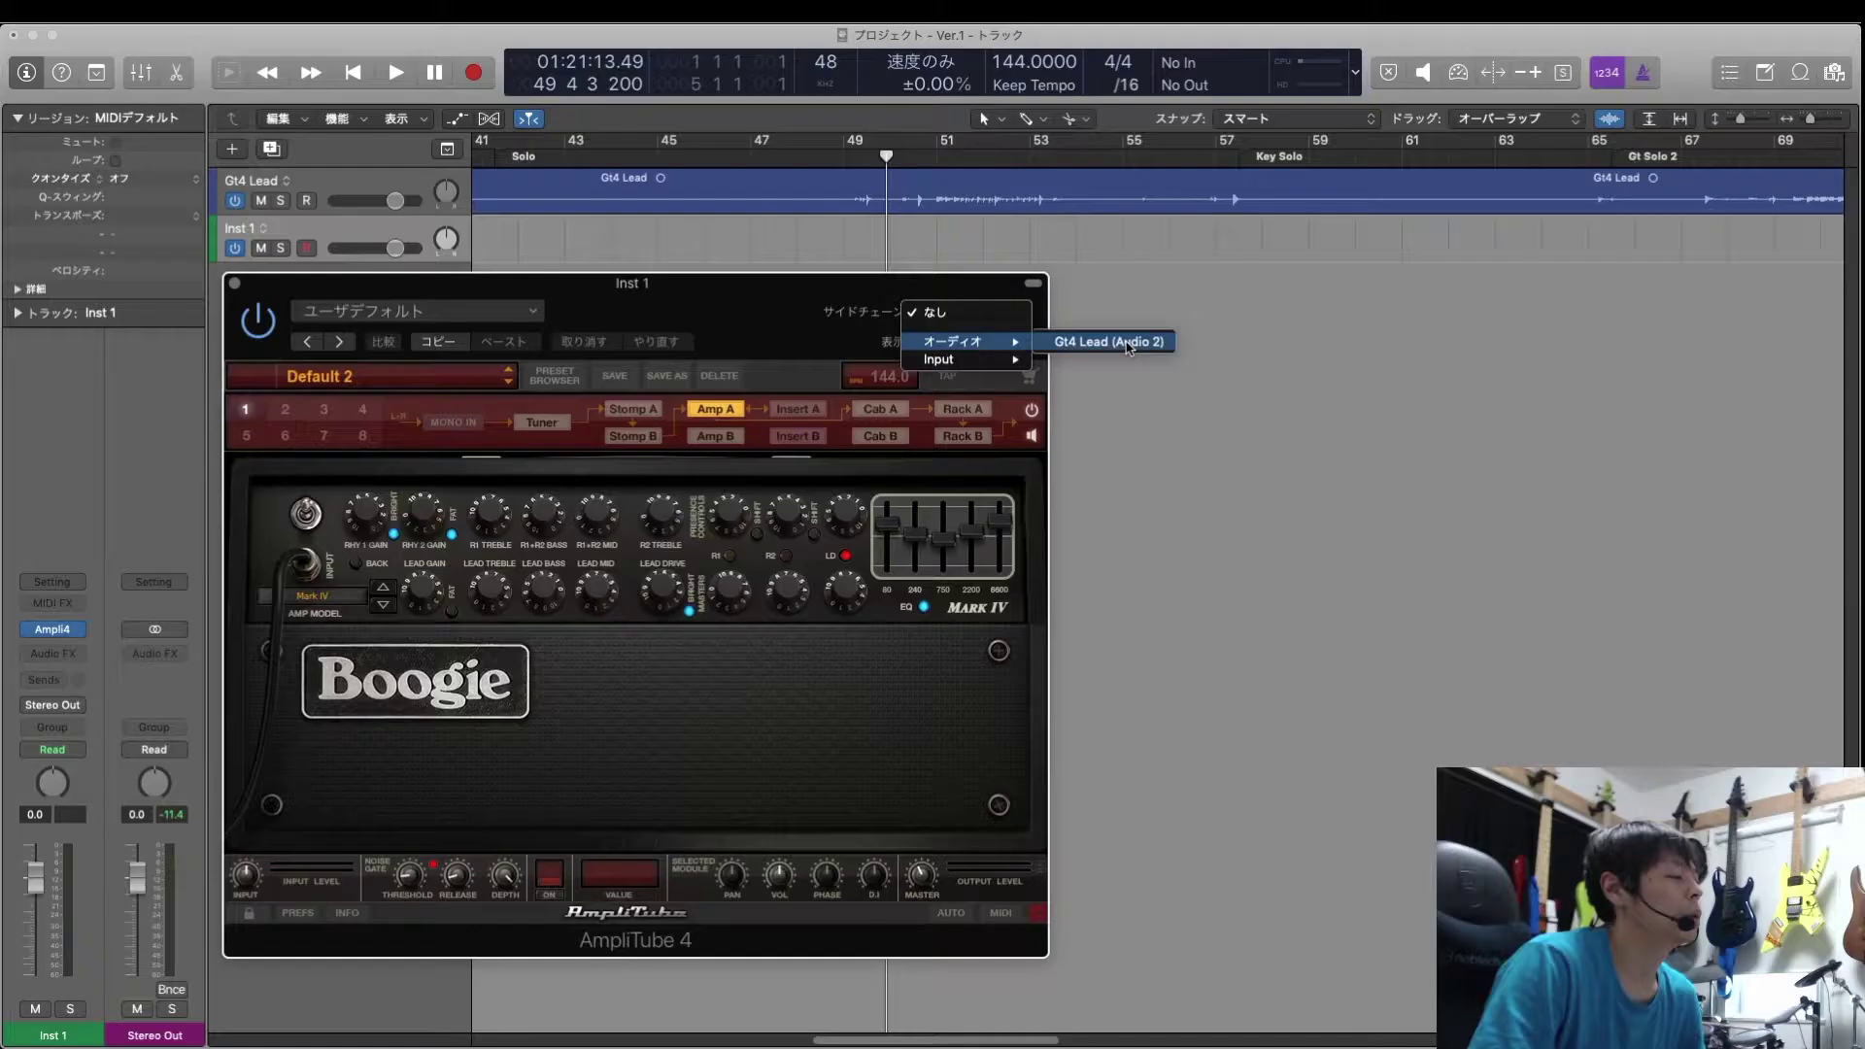
{"action": "left_click", "coordinate": [1166, 447]}
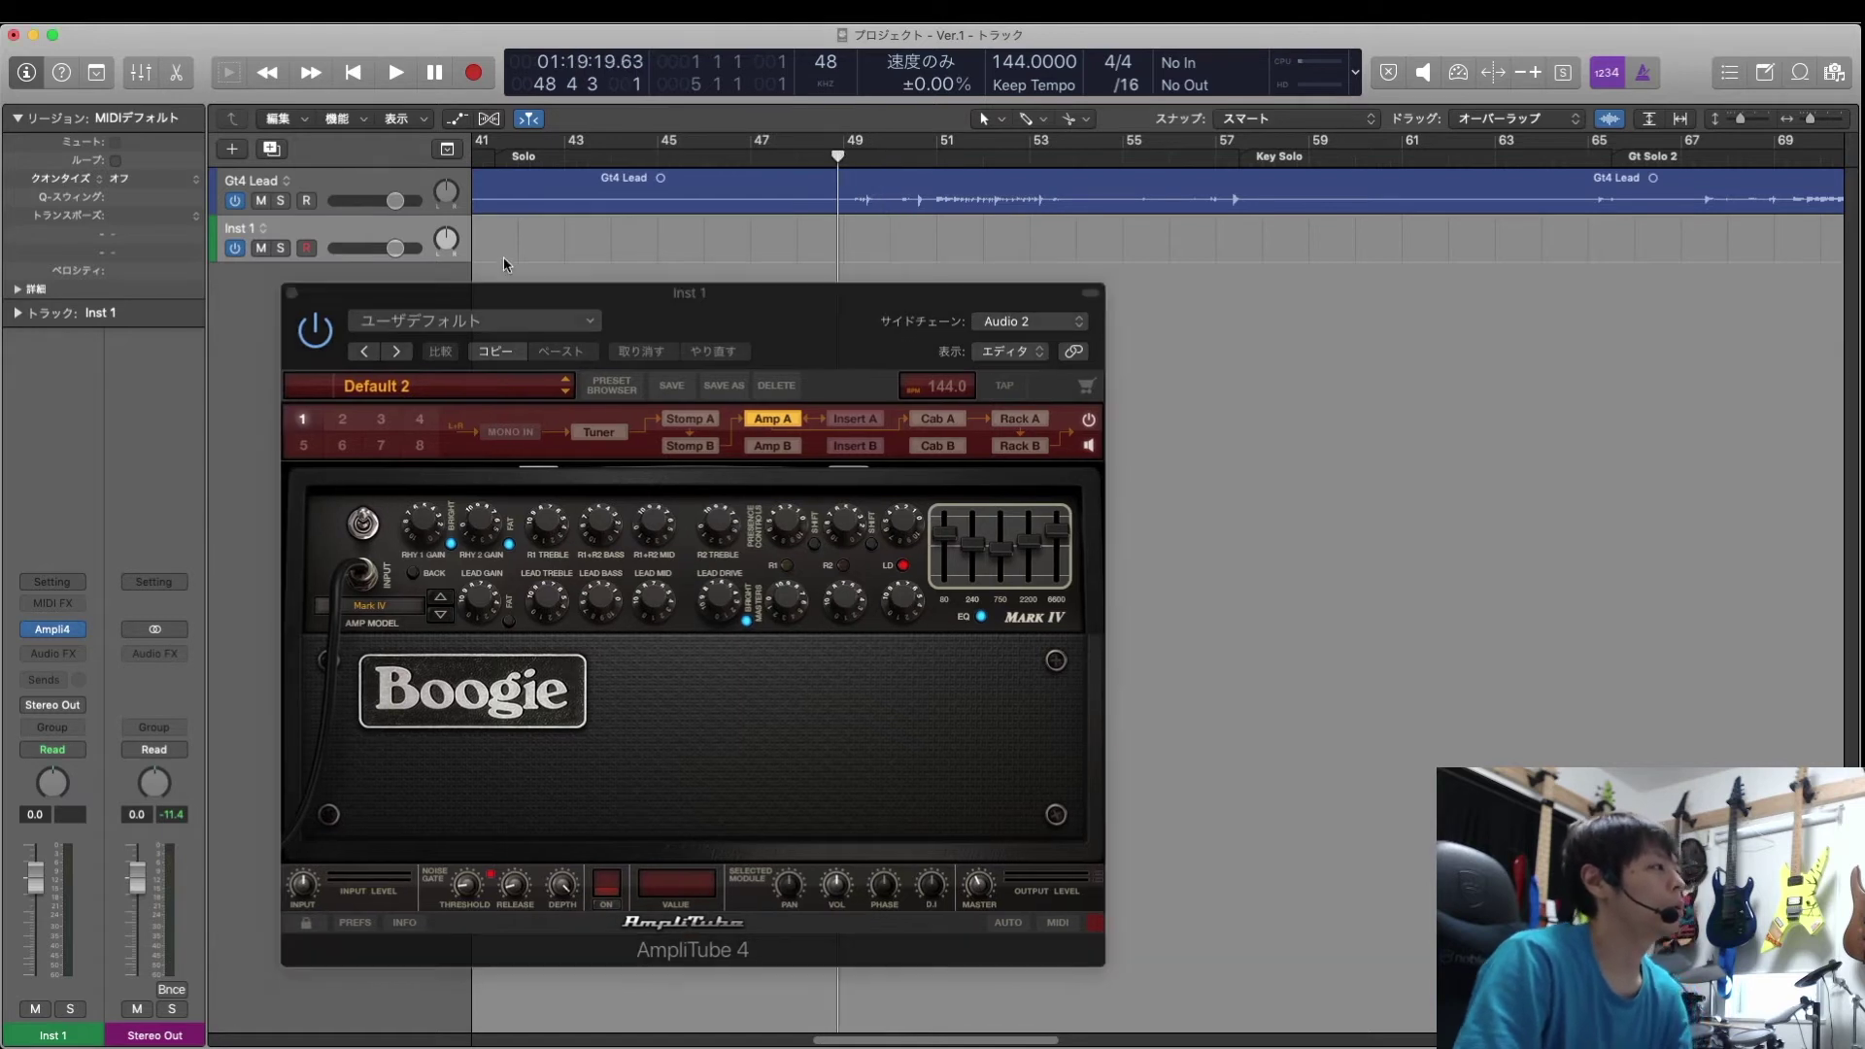
Play the solo around bar 49 to listen to the Gt4 Lead and Inst 1 tracks together
{"action": "key", "text": "space"}
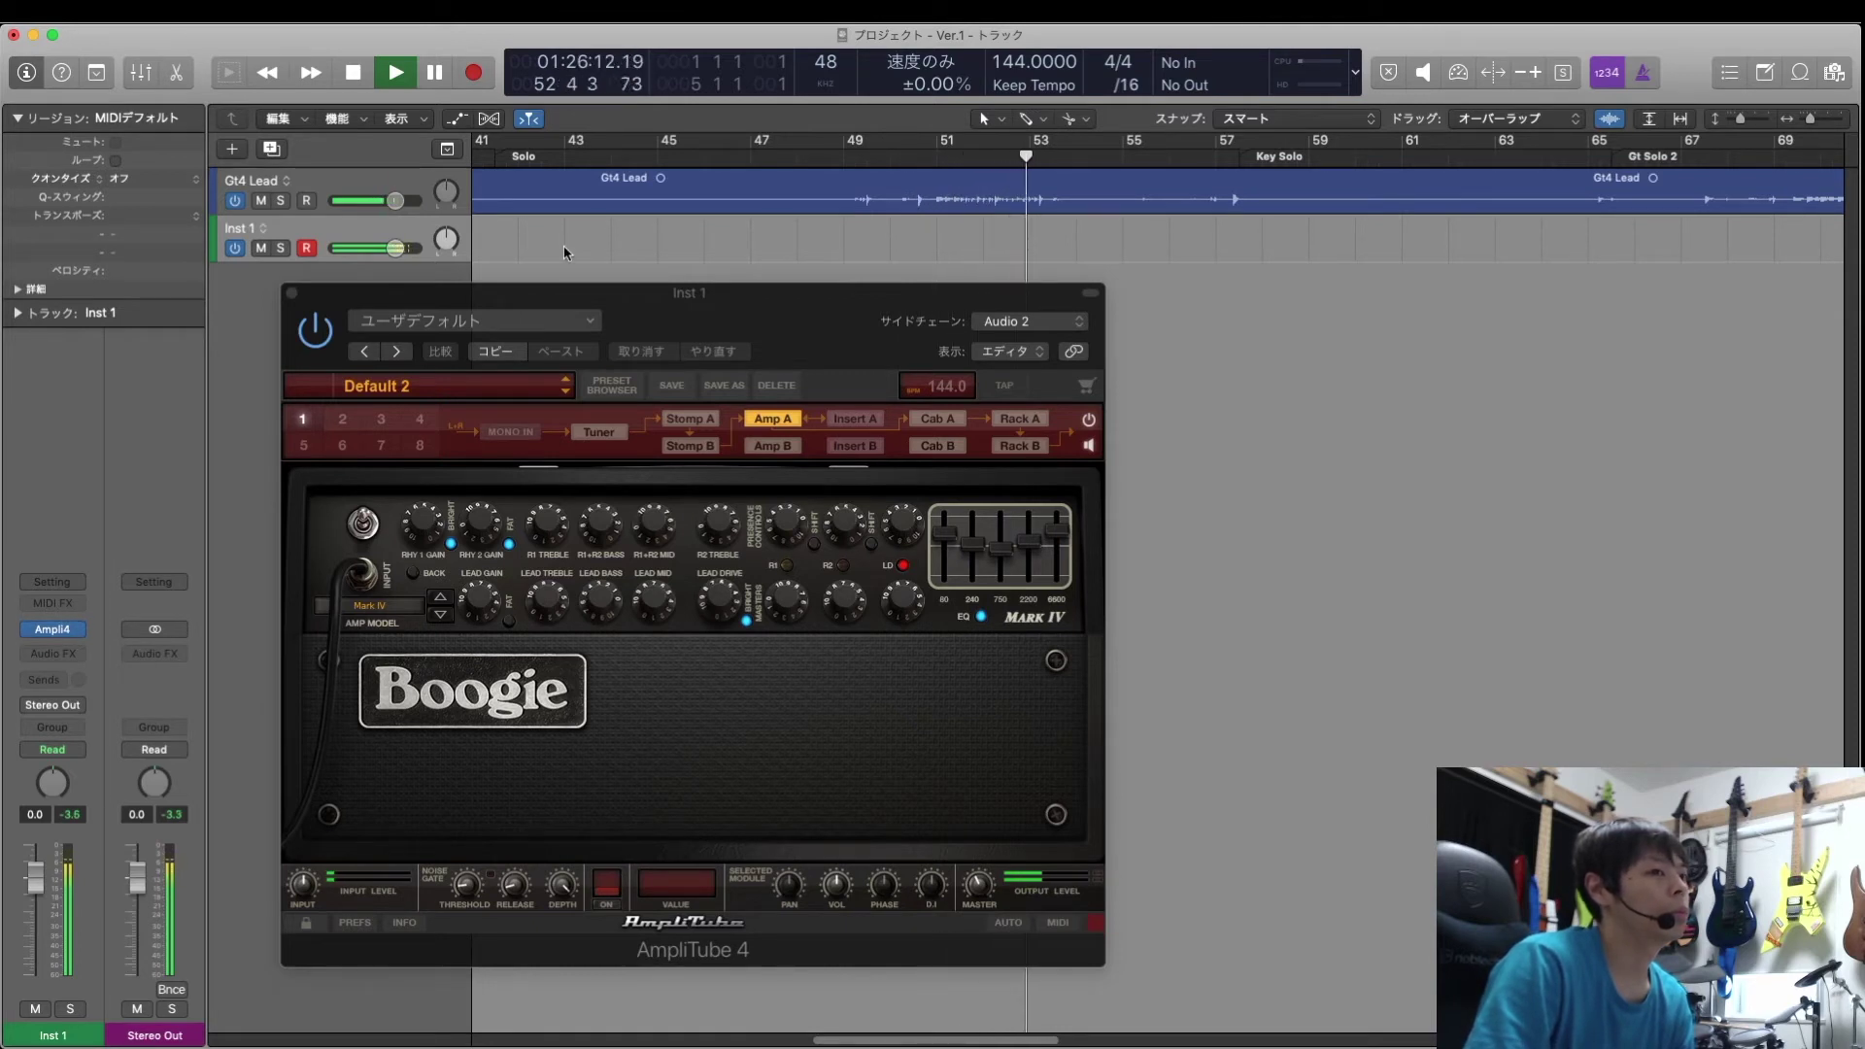
{"action": "key", "text": "space"}
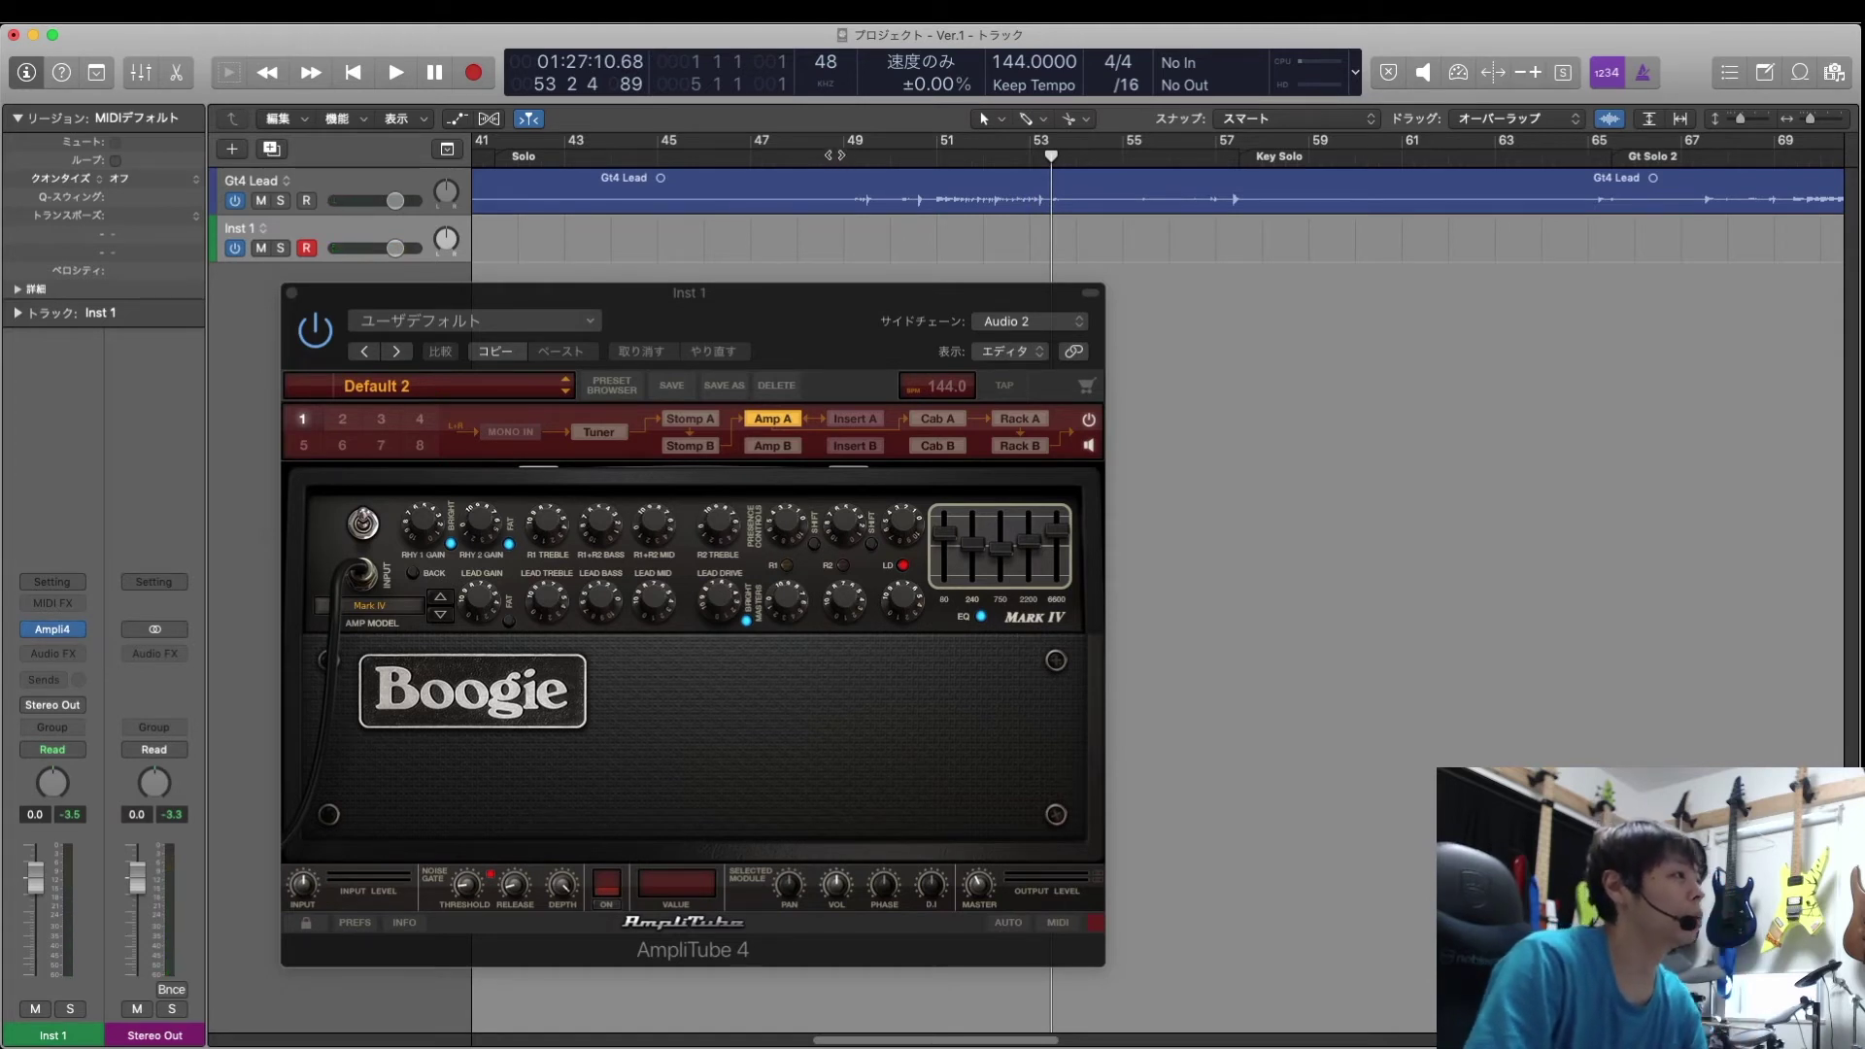
{"action": "key", "text": "comma"}
{"action": "key", "text": "comma"}
{"action": "key", "text": "comma"}
{"action": "key", "text": "comma"}
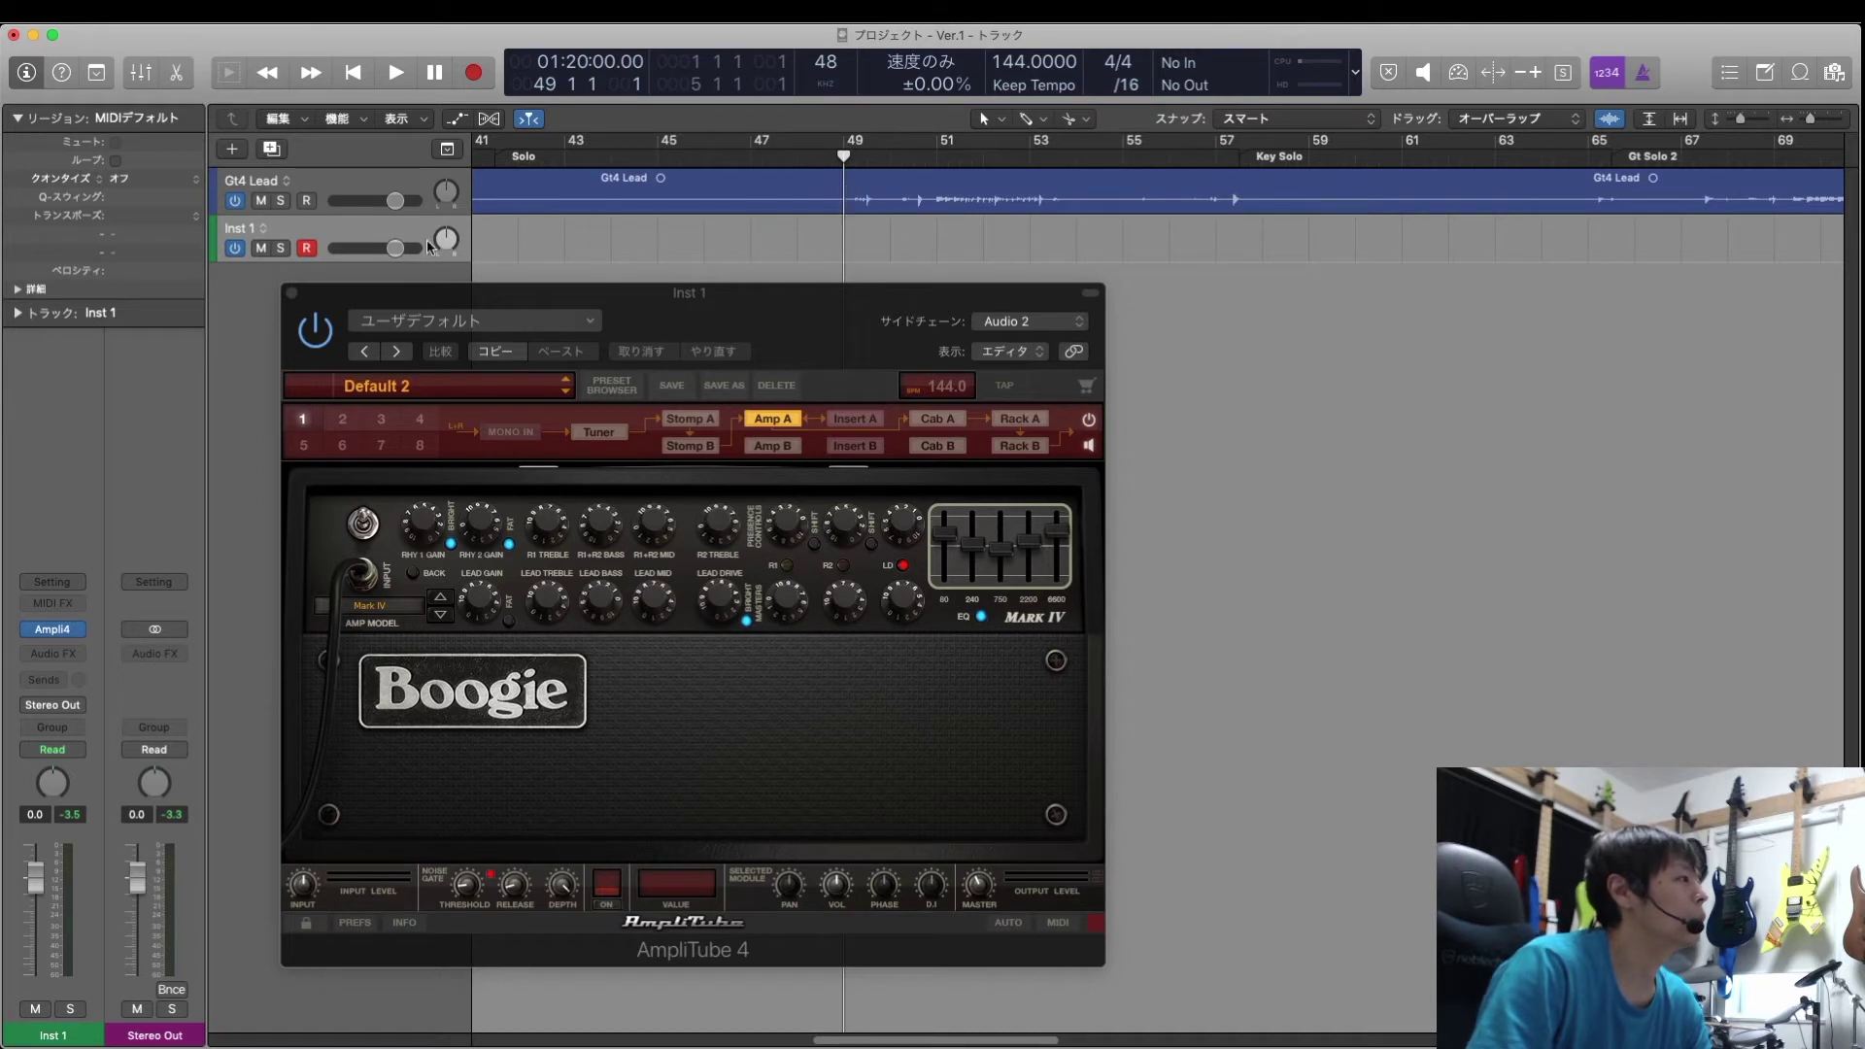
{"action": "key", "text": "space"}
{"action": "mouse_move", "coordinate": [396, 248]}
{"action": "left_mouse_down"}
{"action": "mouse_move", "coordinate": [342, 248]}
{"action": "mouse_move", "coordinate": [395, 247]}
{"action": "left_mouse_up"}
Mute the Gt4 Lead track, select Inst 1, and play the solo to hear only the amp sound
{"action": "left_click", "coordinate": [274, 211]}
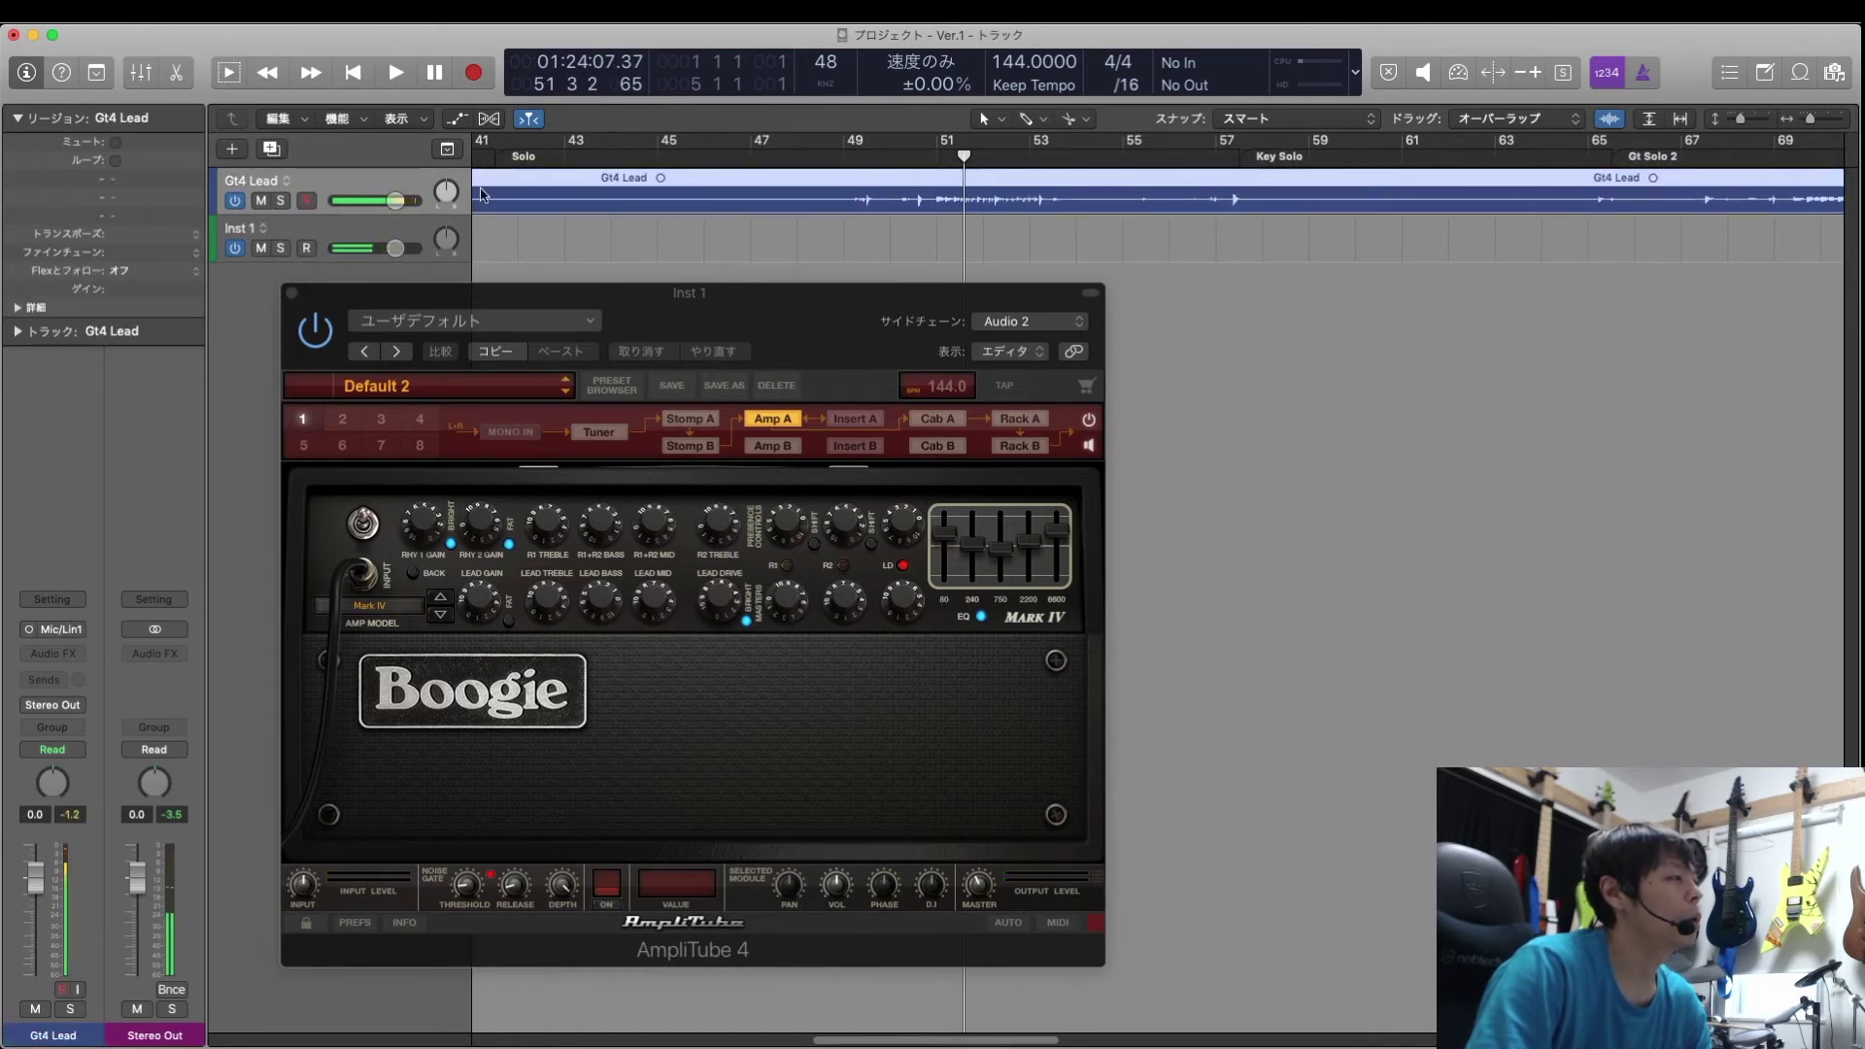
{"action": "left_click", "coordinate": [260, 201]}
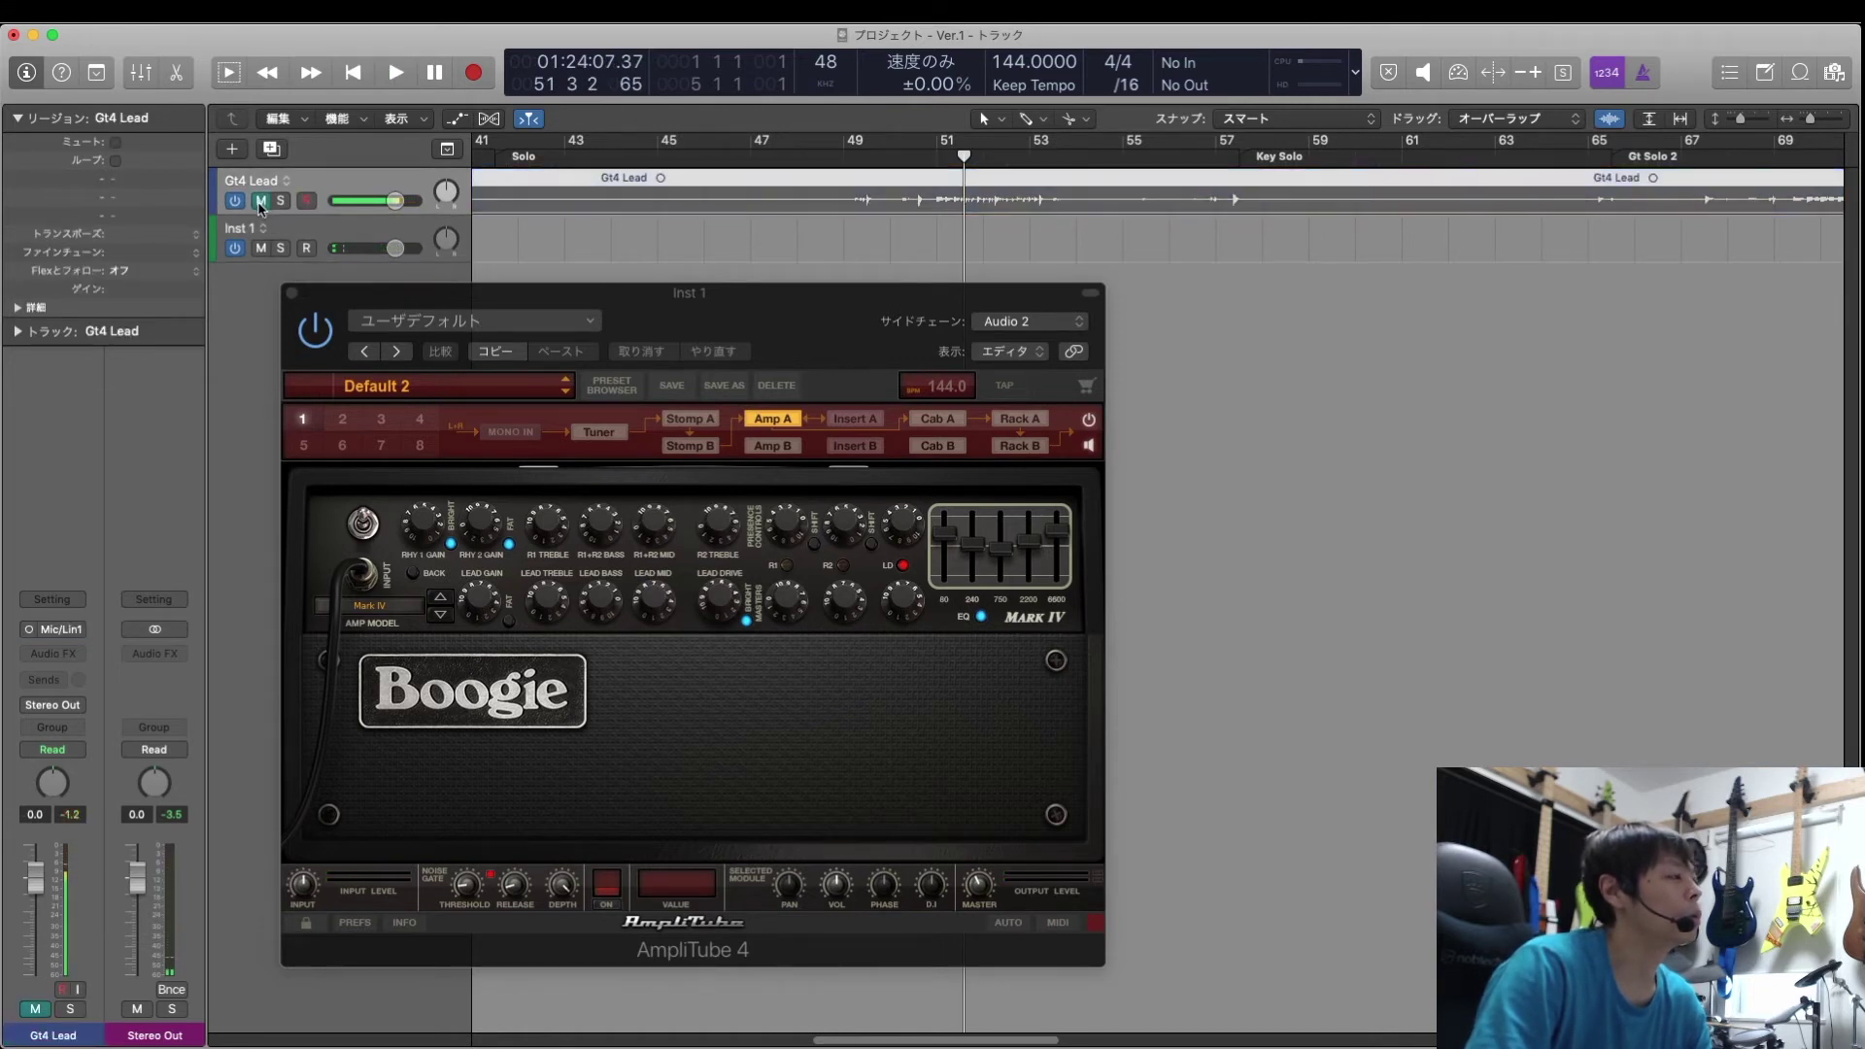
{"action": "left_click", "coordinate": [386, 227]}
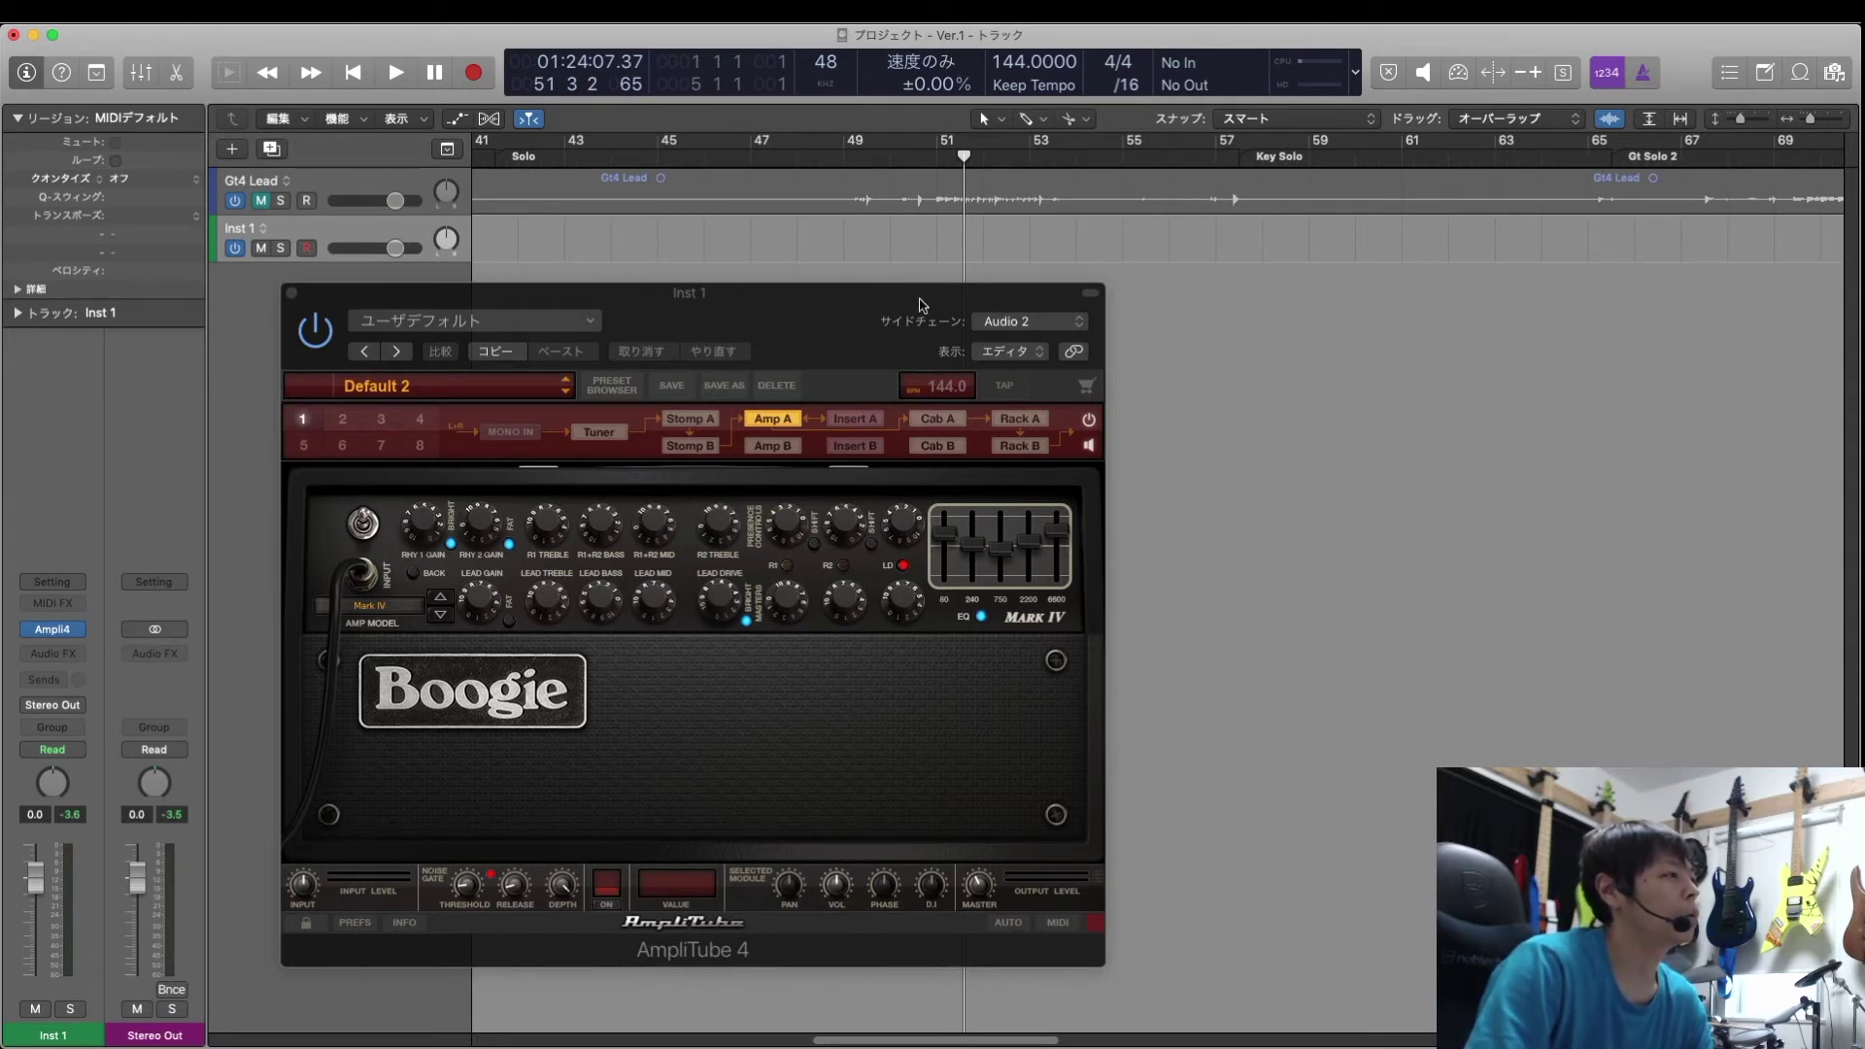
{"action": "key", "text": "space"}
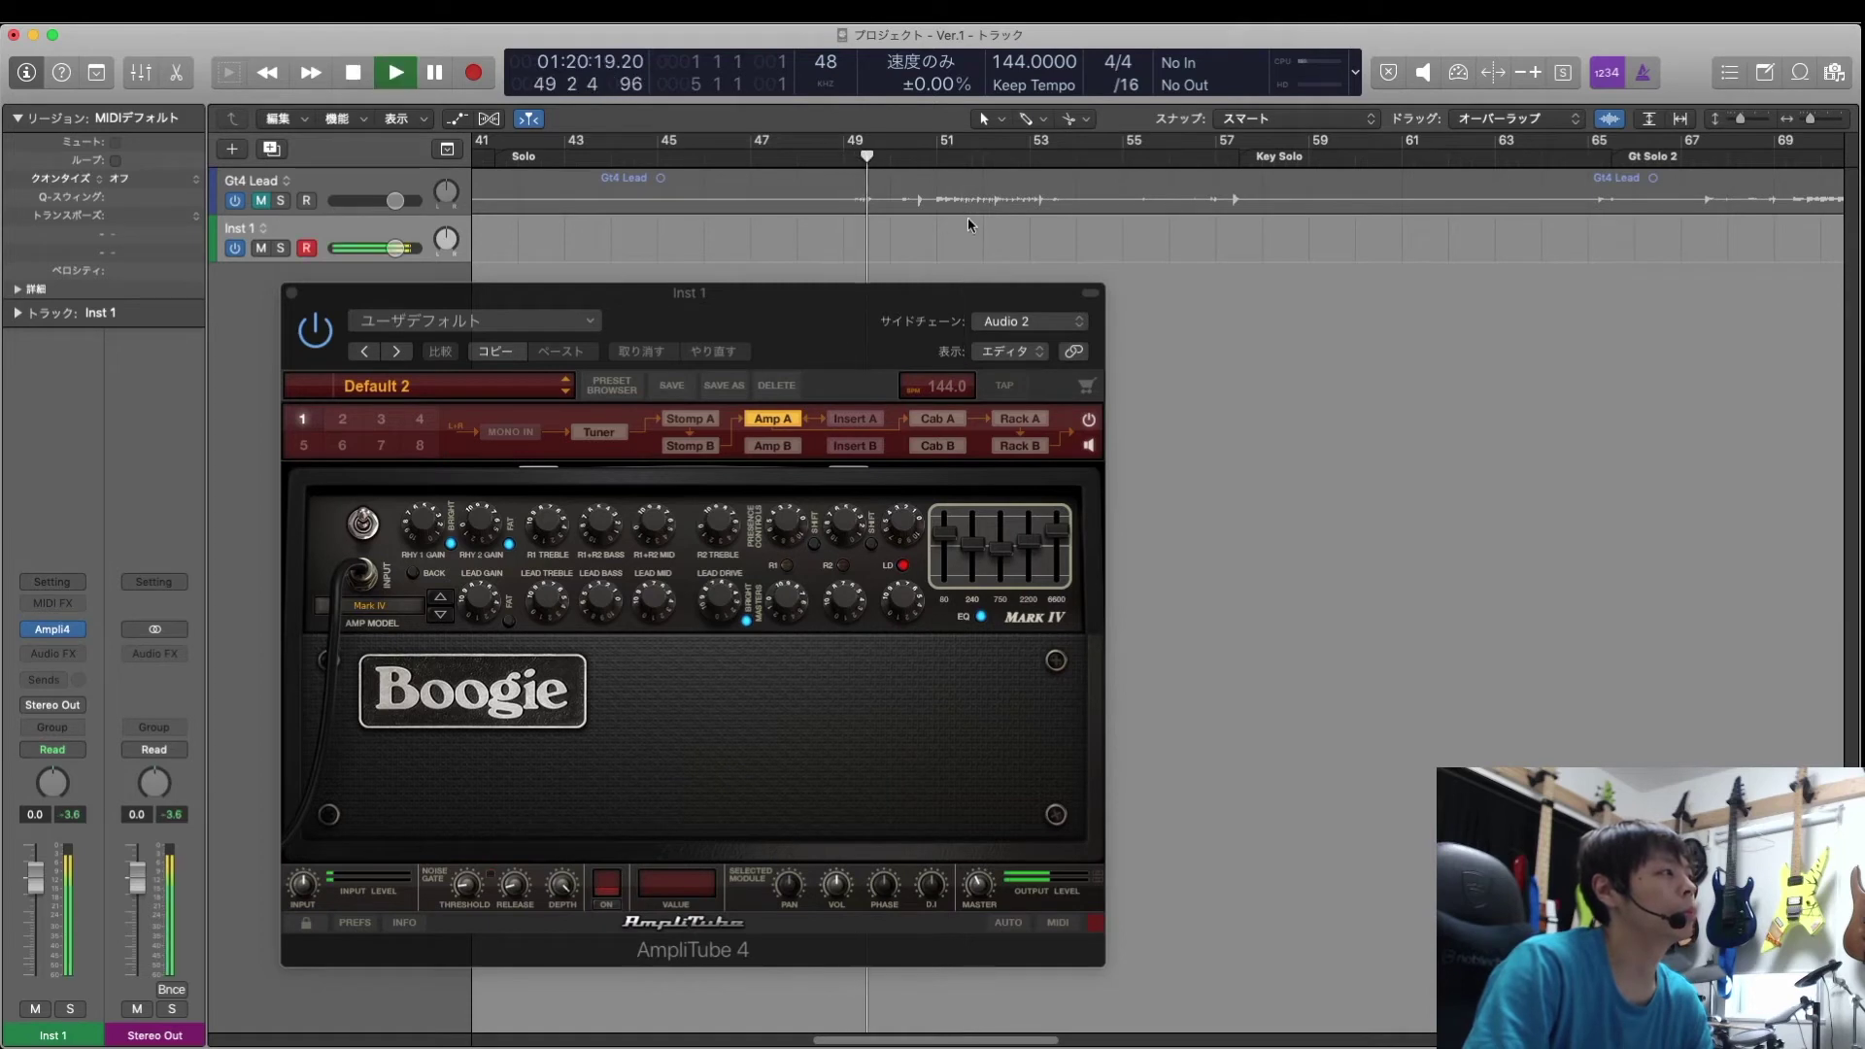
{"action": "key", "text": "space"}
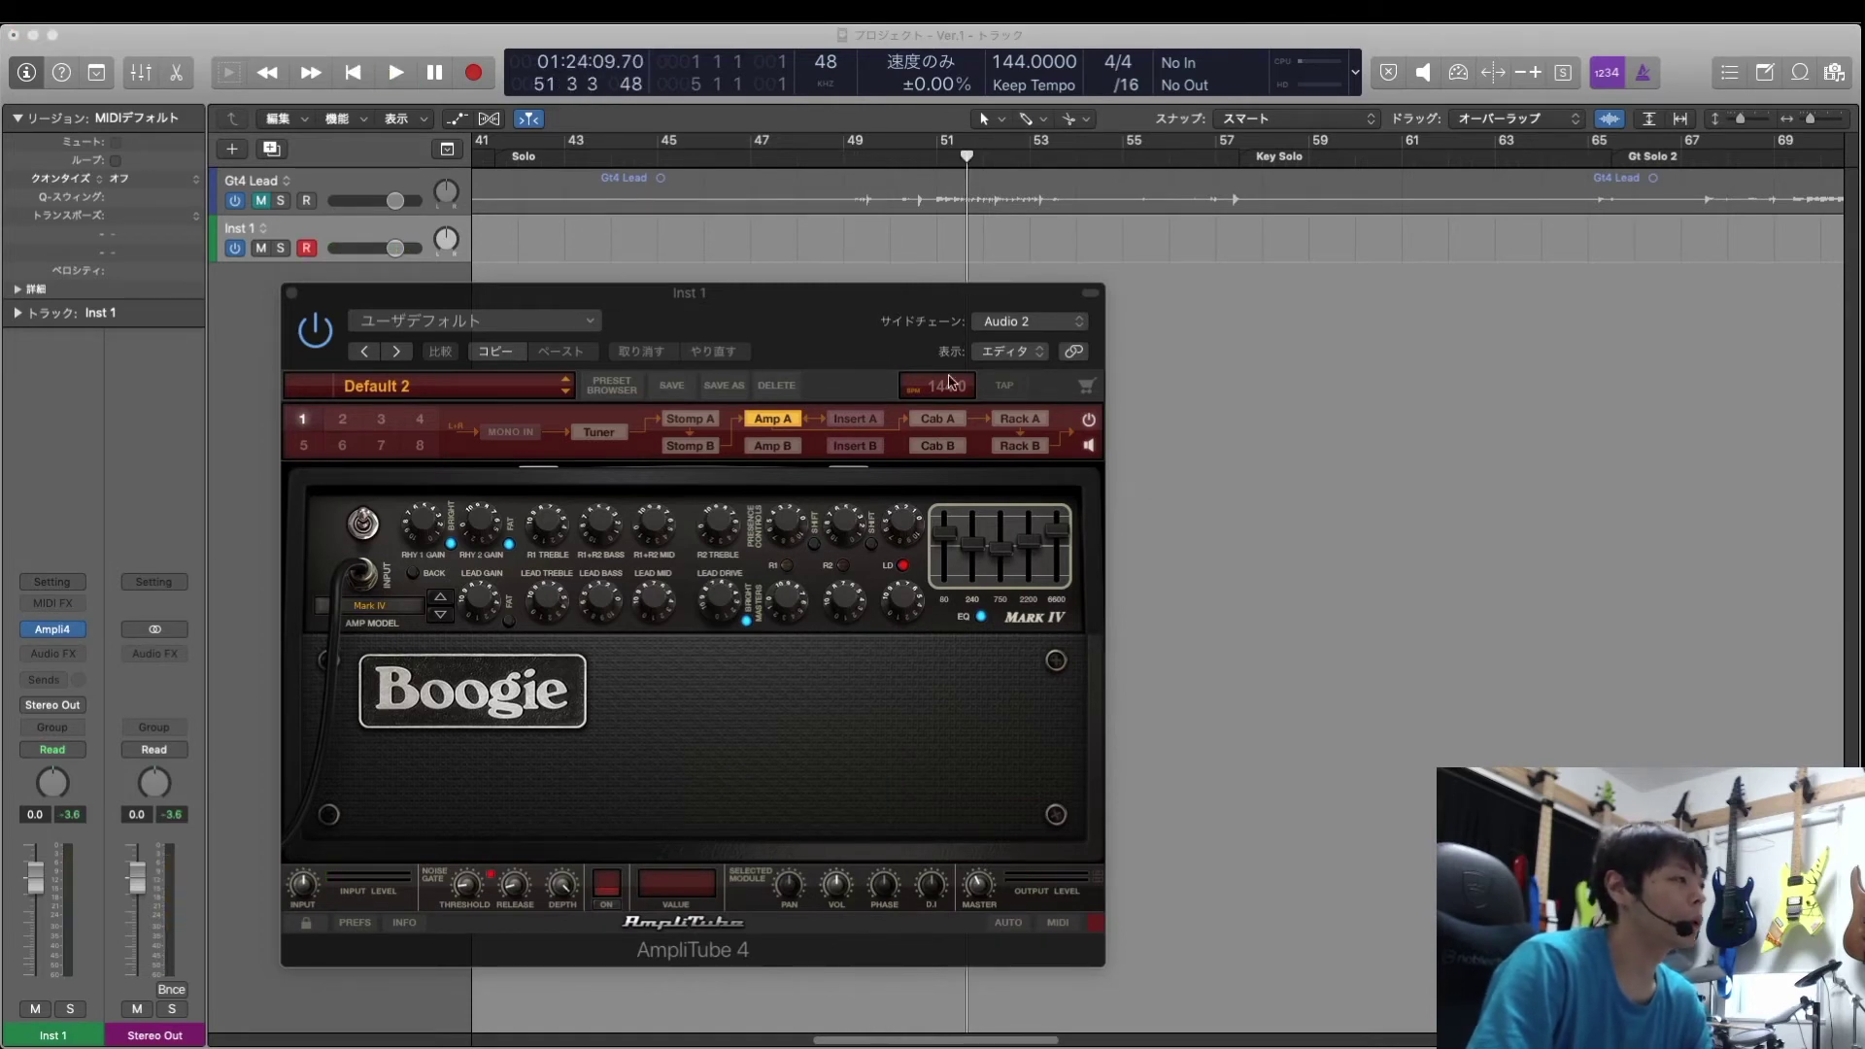
Add a Wah 10 pedal to the empty first slot of Stomp A, before the OverScream pedal
{"action": "left_click", "coordinate": [693, 422]}
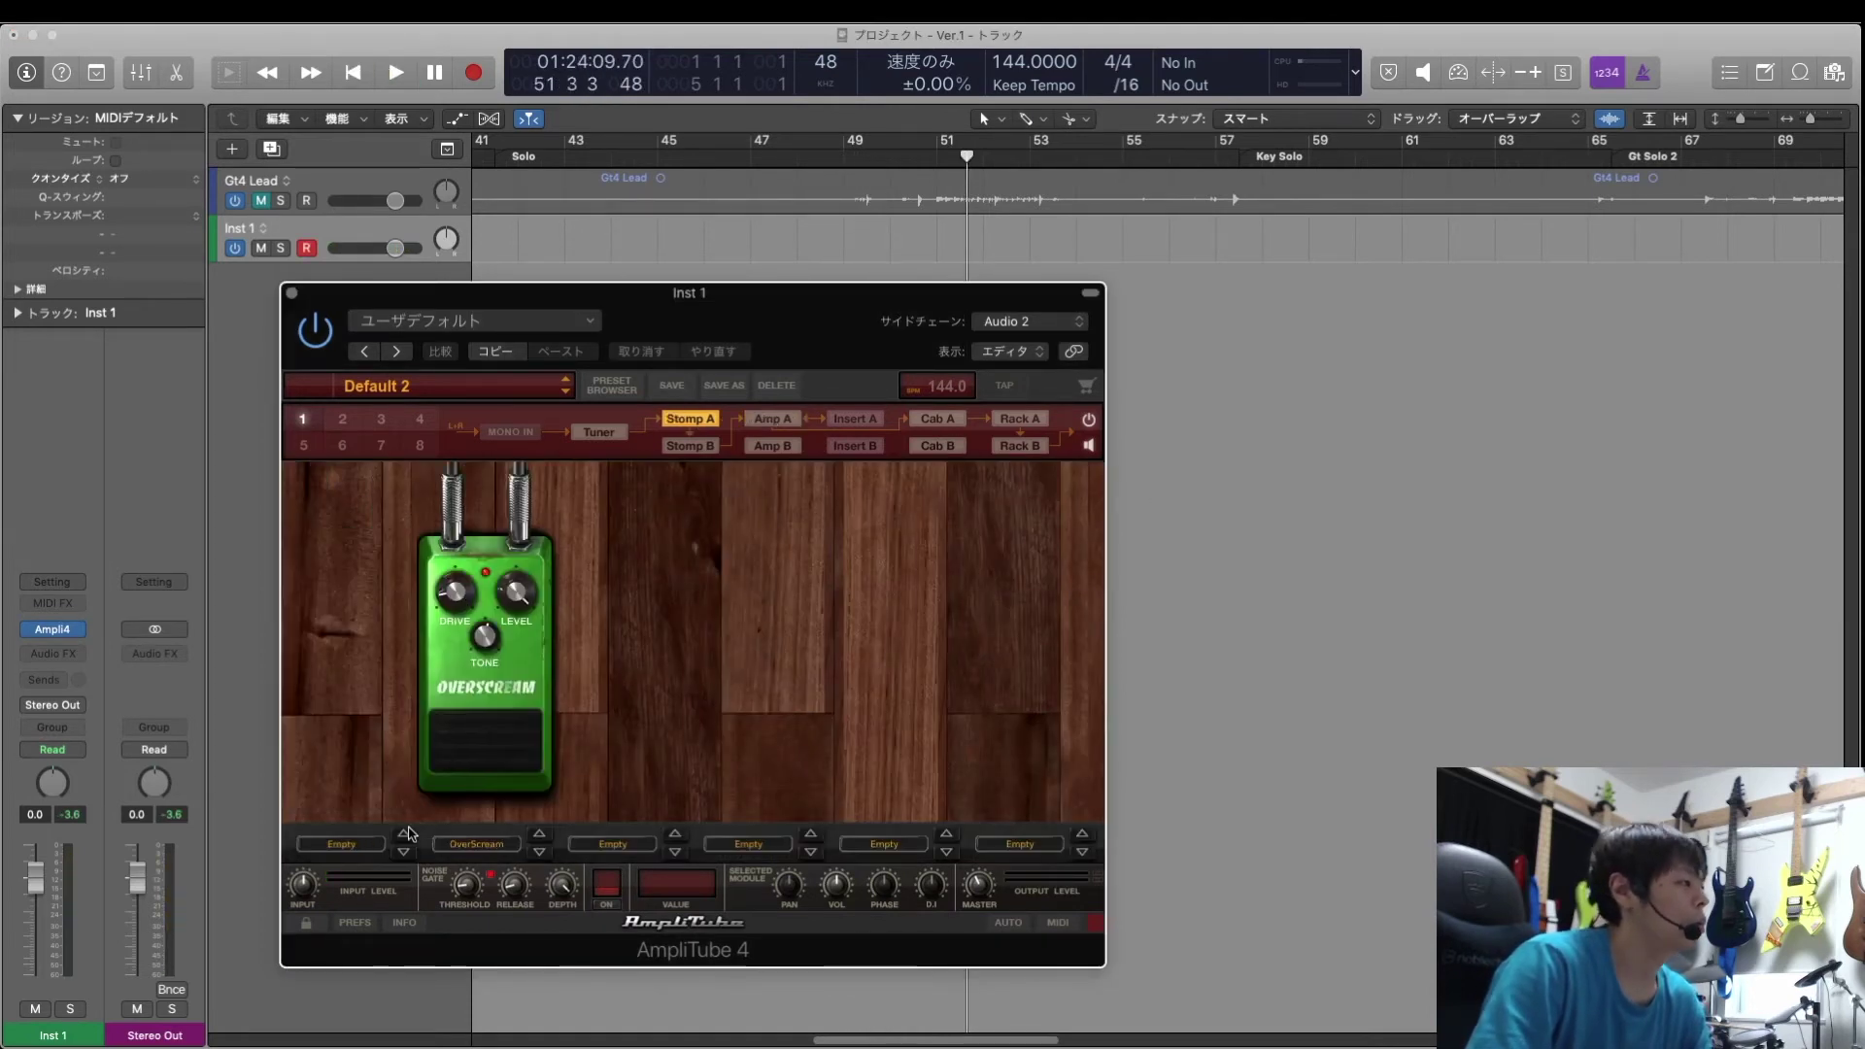
{"action": "left_click", "coordinate": [477, 844]}
{"action": "mouse_move", "coordinate": [479, 683]}
{"action": "left_click", "coordinate": [660, 833]}
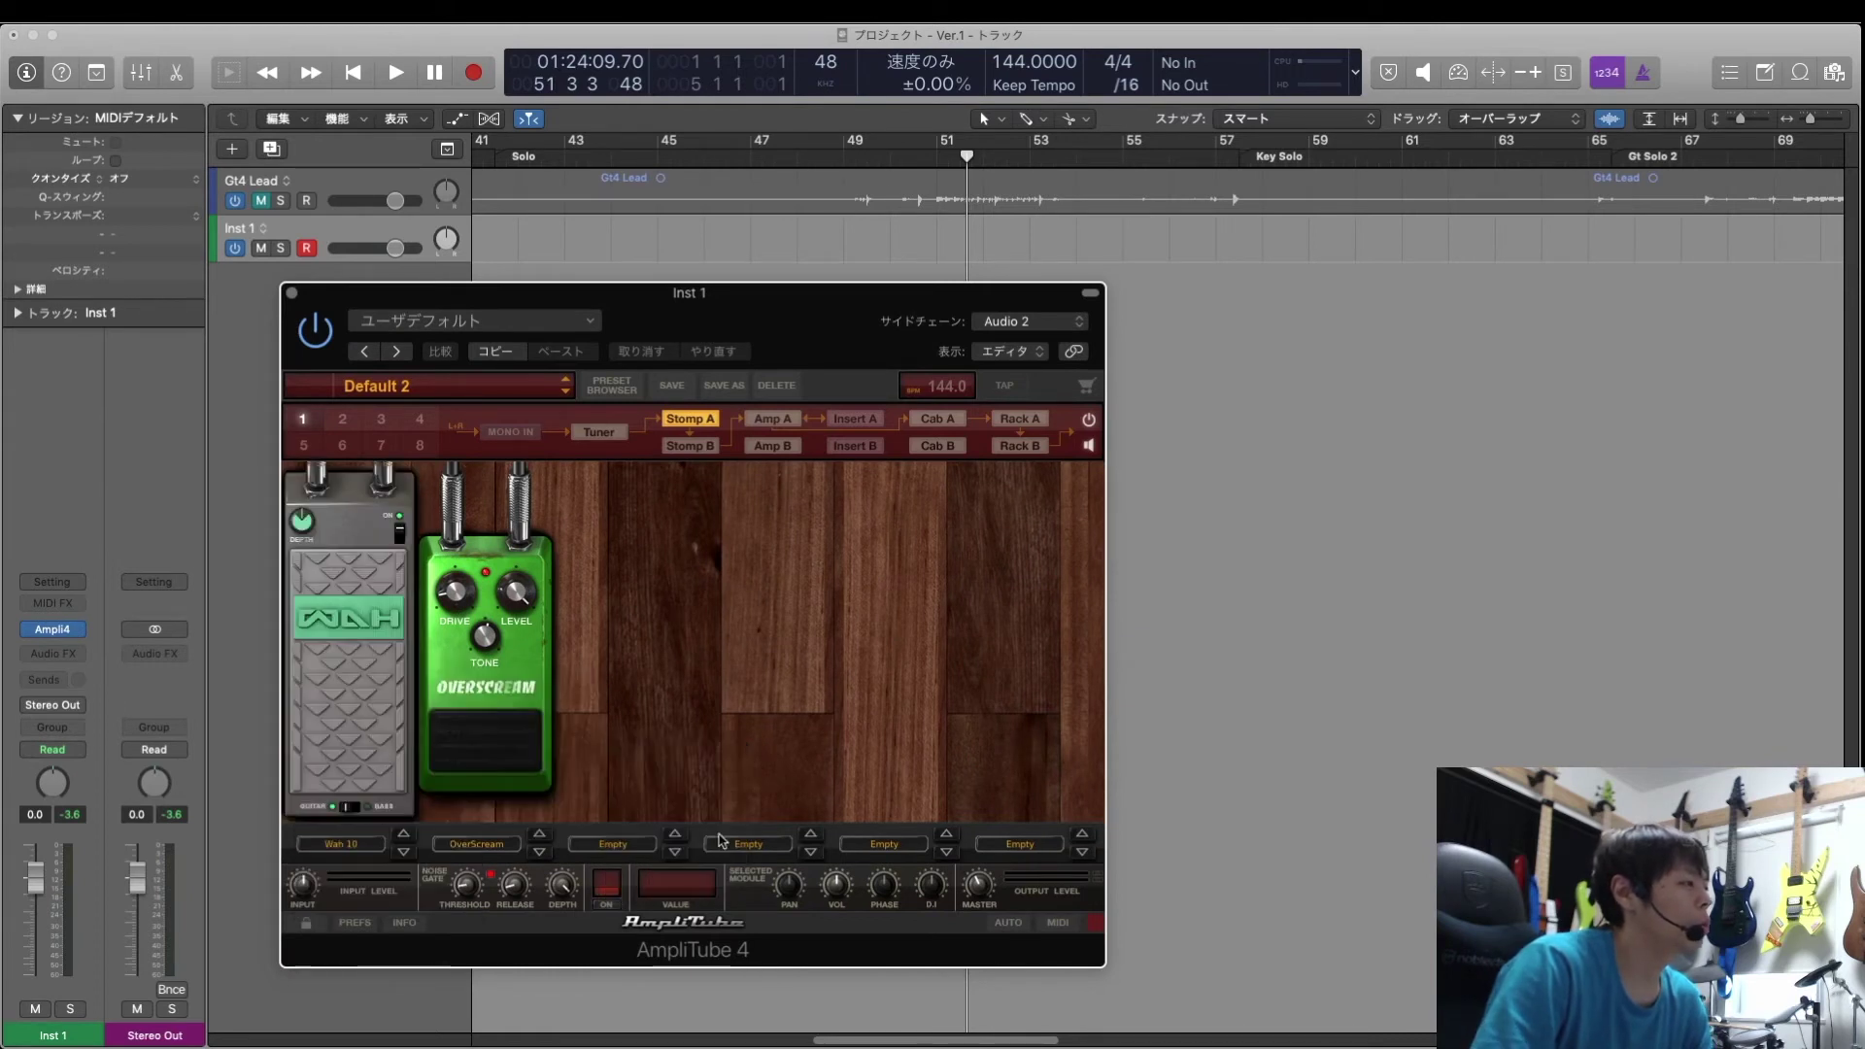
Assign the Wah 10 pedal to the MIDI controller's lever using Learn Wah
{"action": "right_click", "coordinate": [341, 663]}
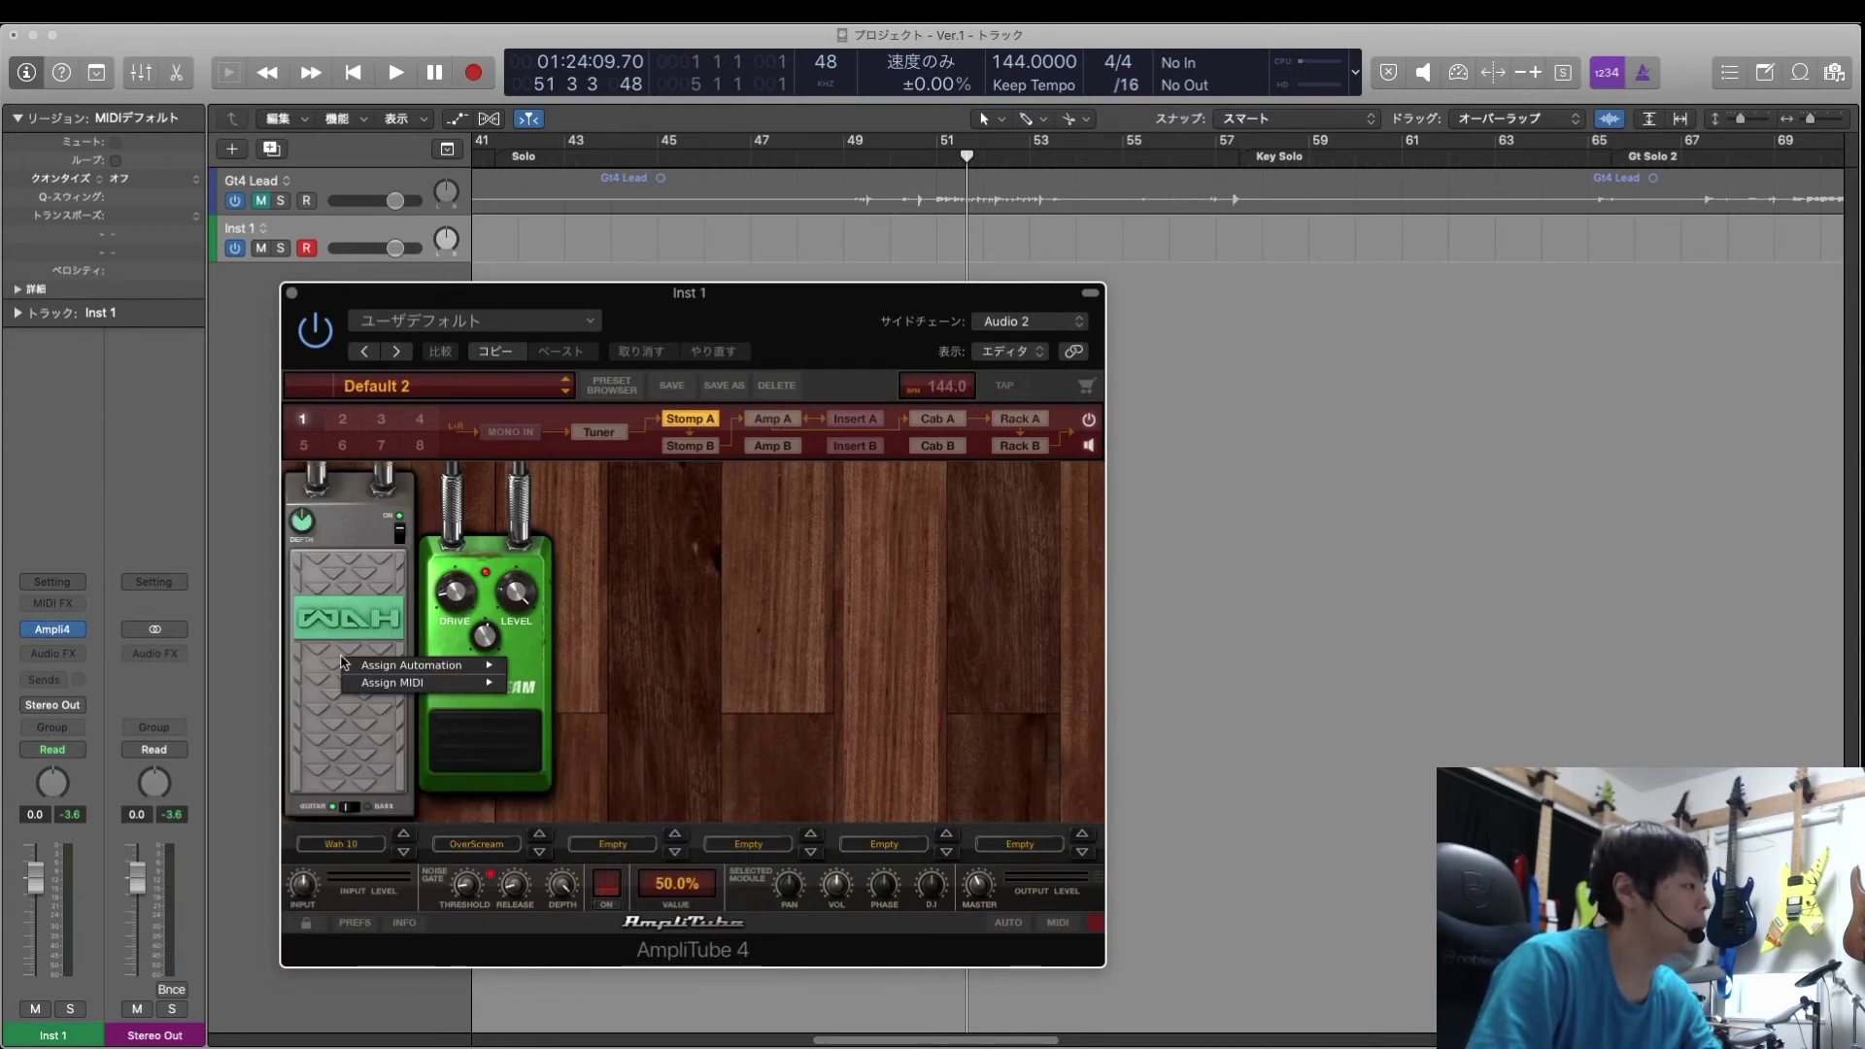
{"action": "mouse_move", "coordinate": [385, 684]}
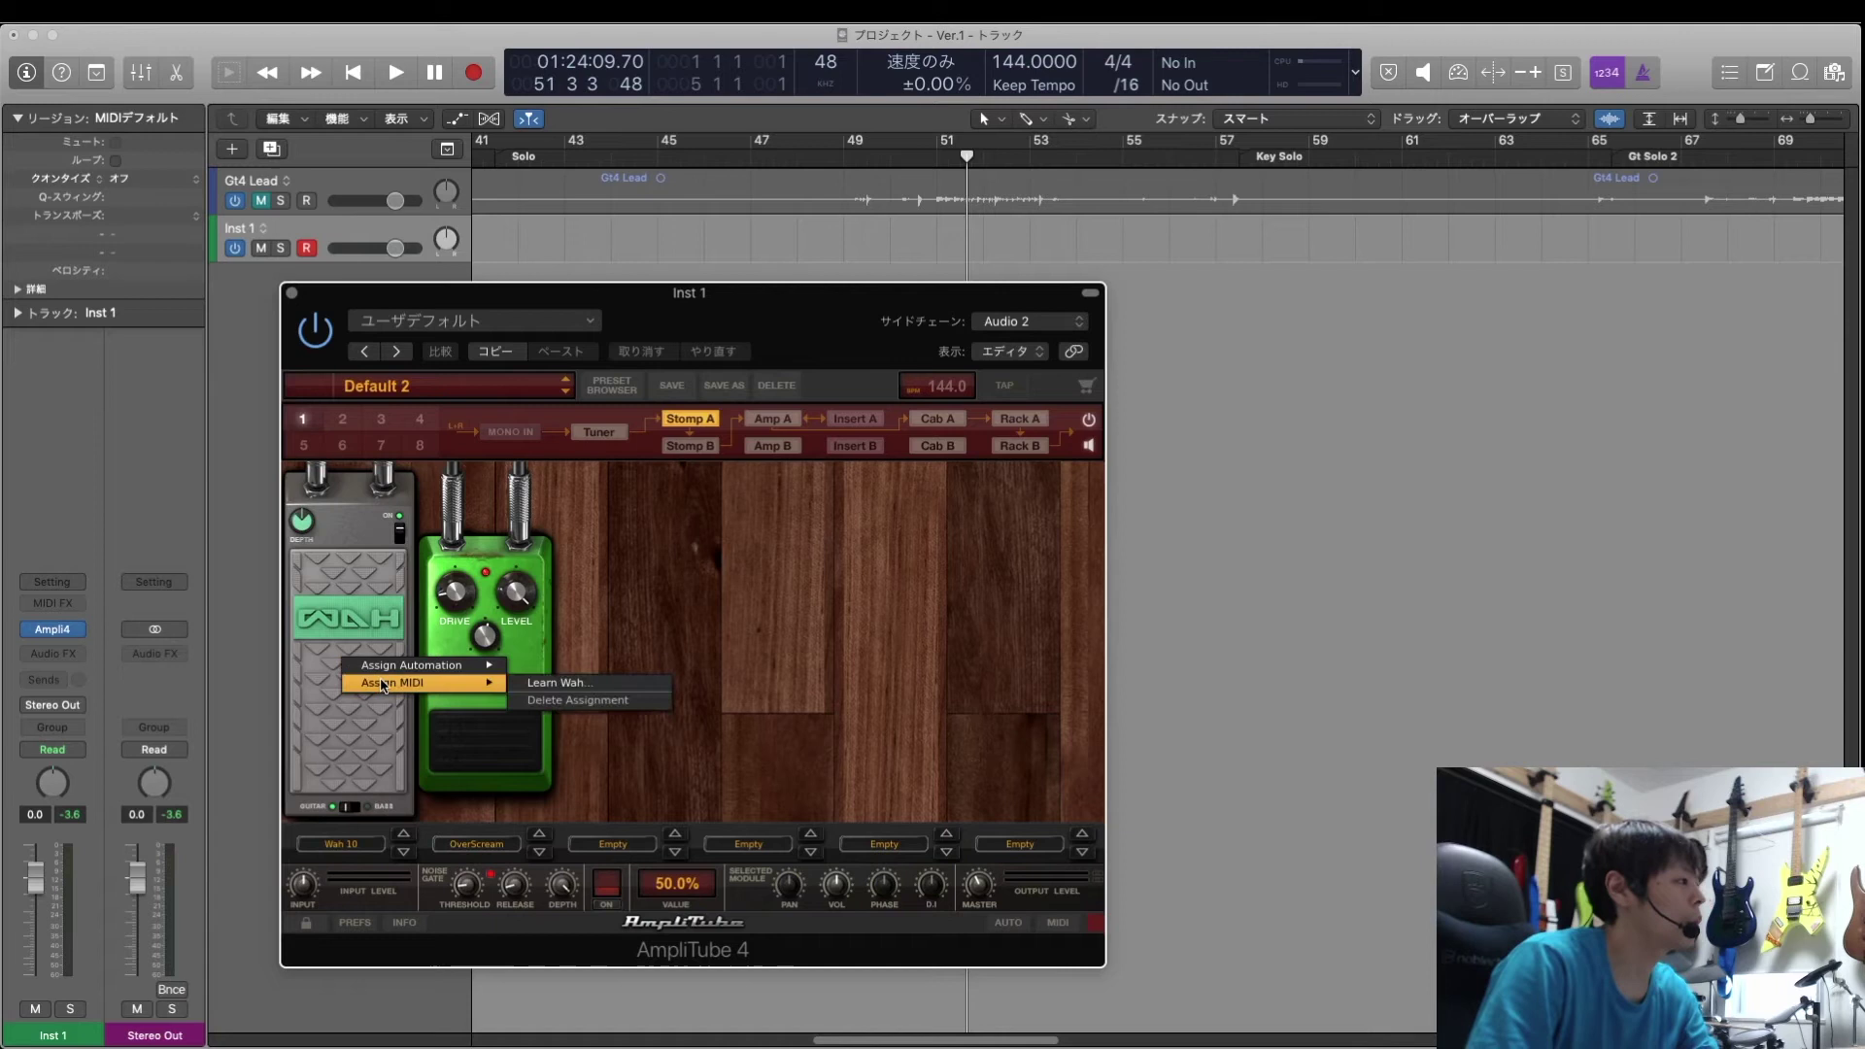
{"action": "left_click", "coordinate": [572, 690]}
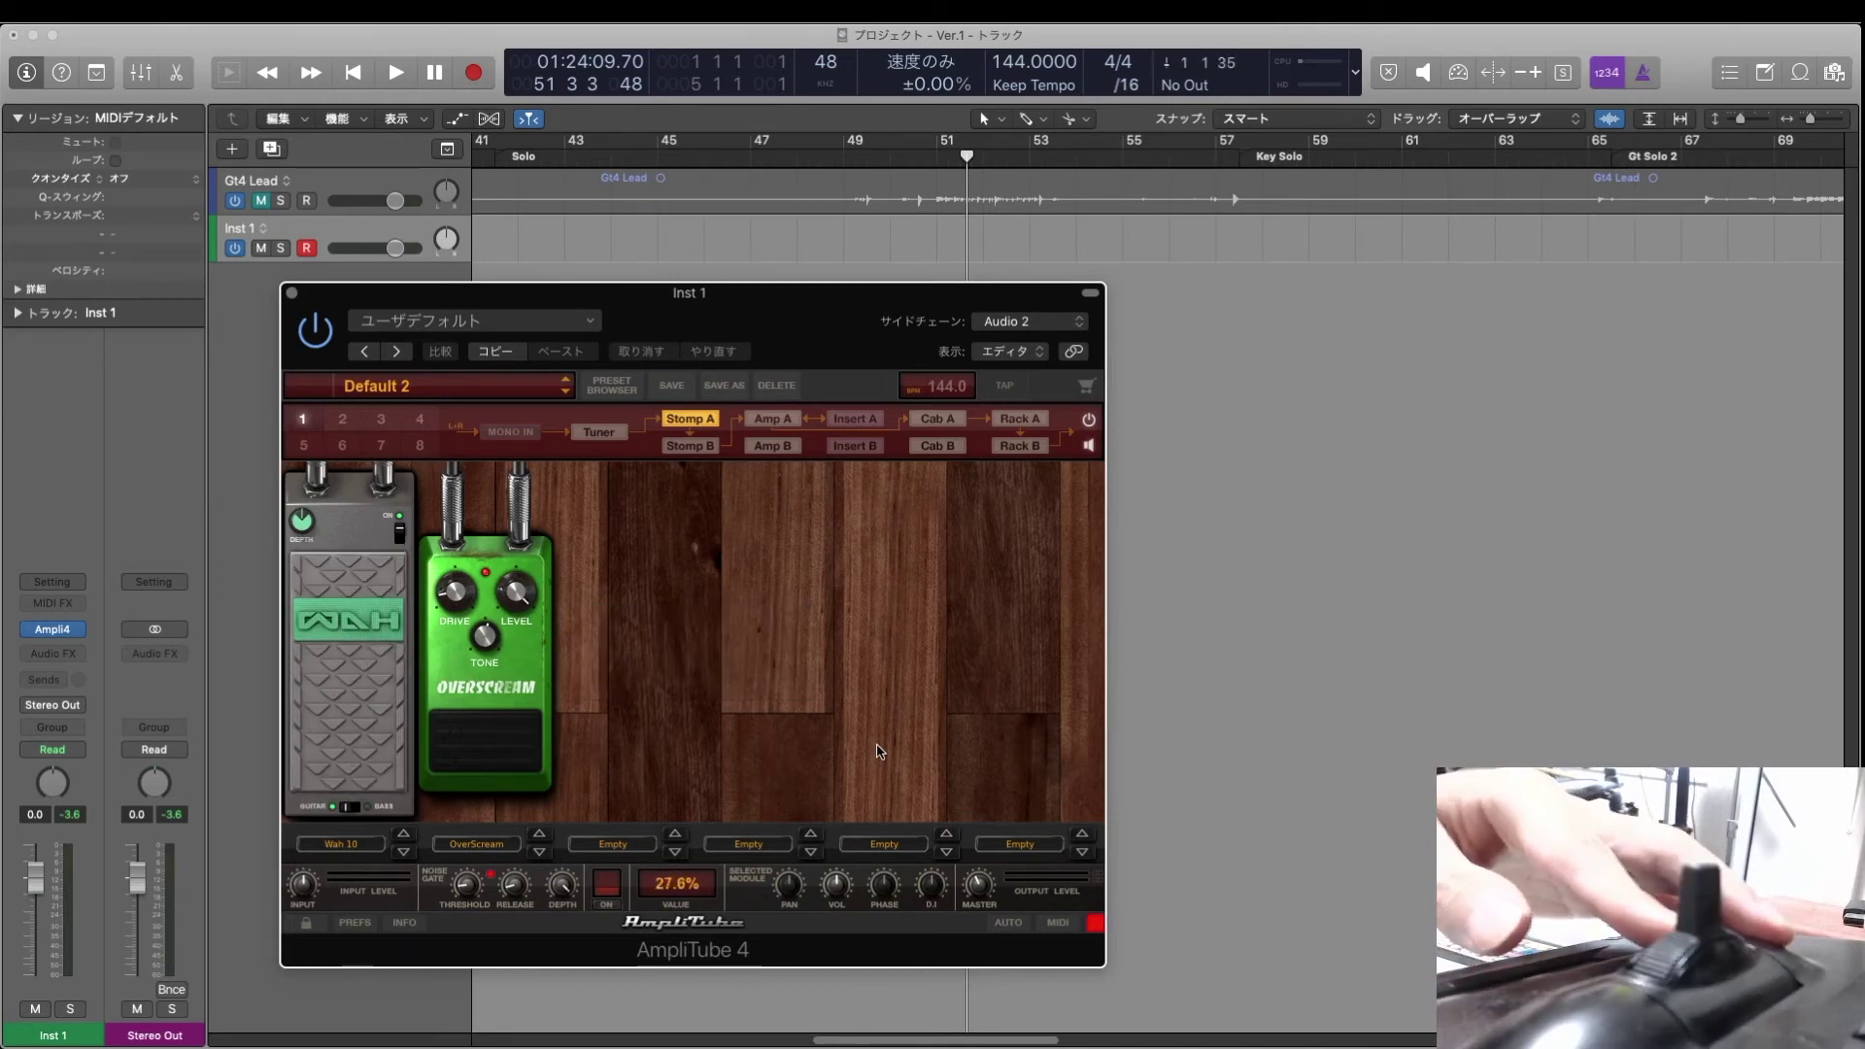
Play the solo from bar 48 while moving the MIDI lever, and capture the wah performance as a region on Inst 1
{"action": "left_click", "coordinate": [819, 157]}
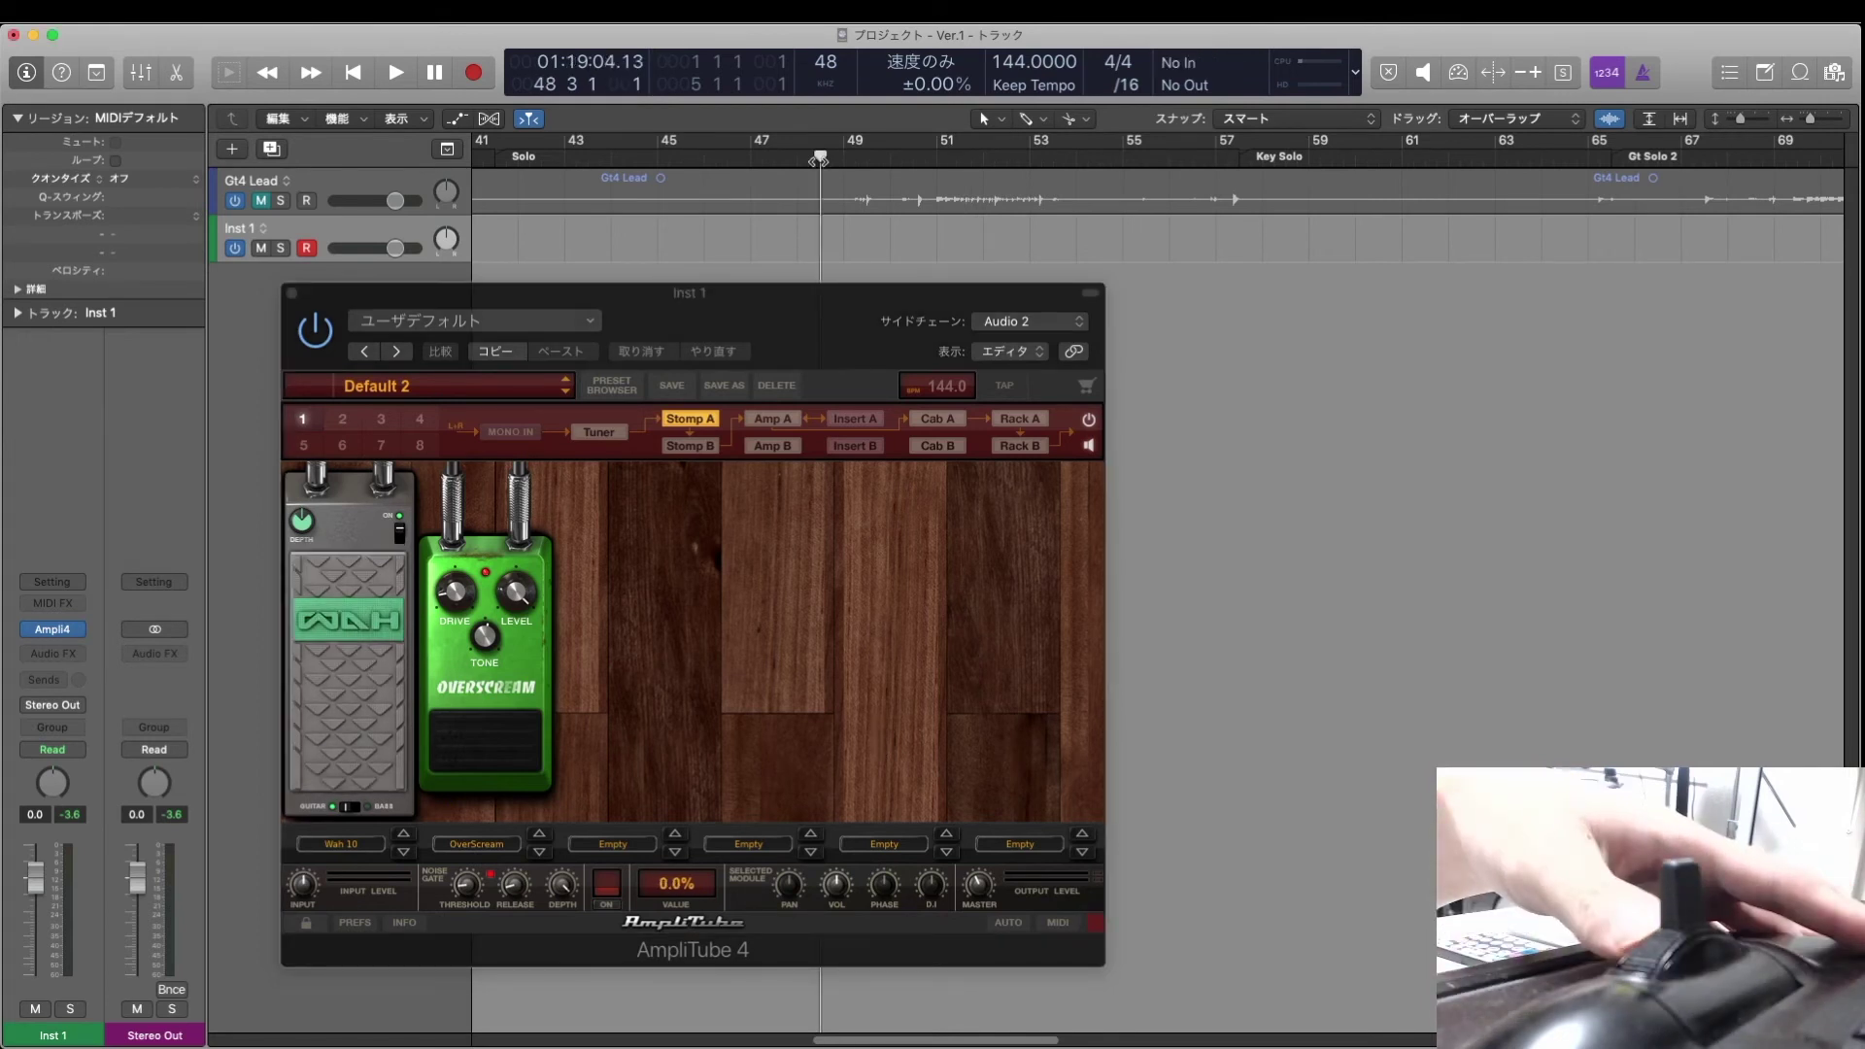
{"action": "key", "text": "space"}
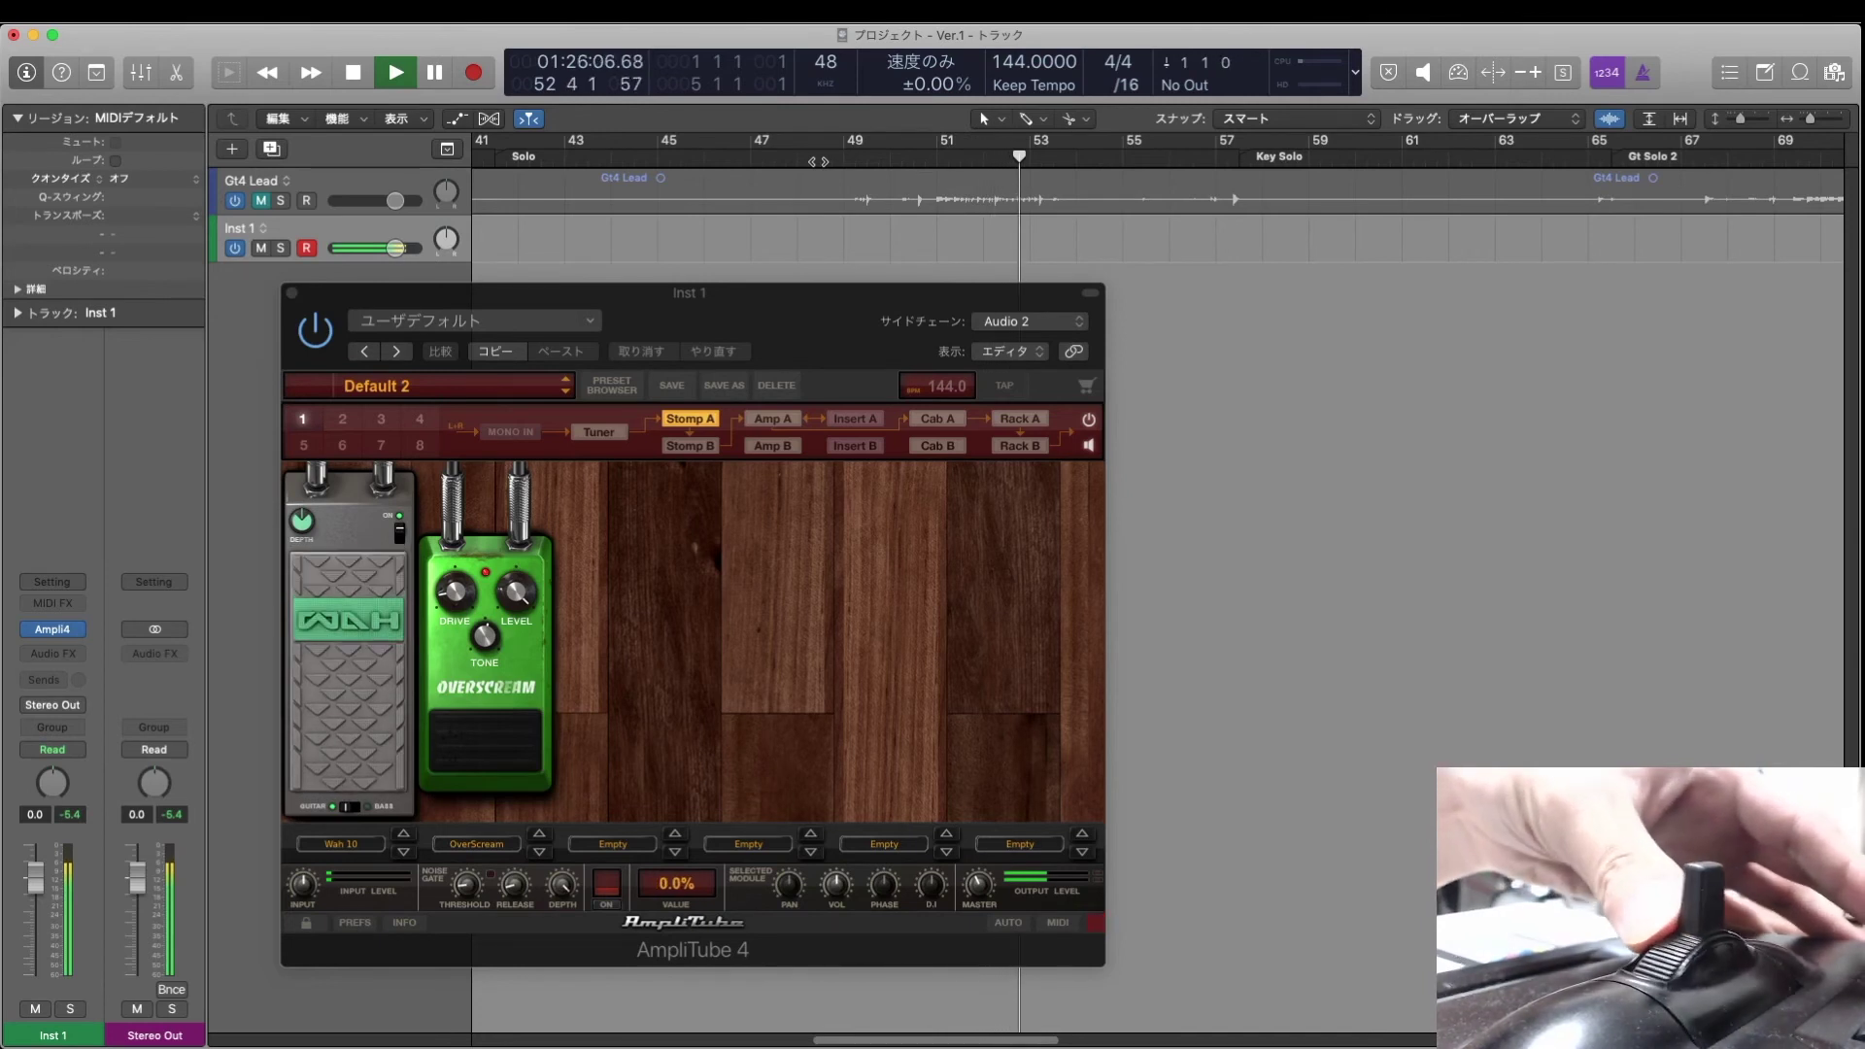
{"action": "key", "text": "space"}
{"action": "key", "text": "shift+r"}
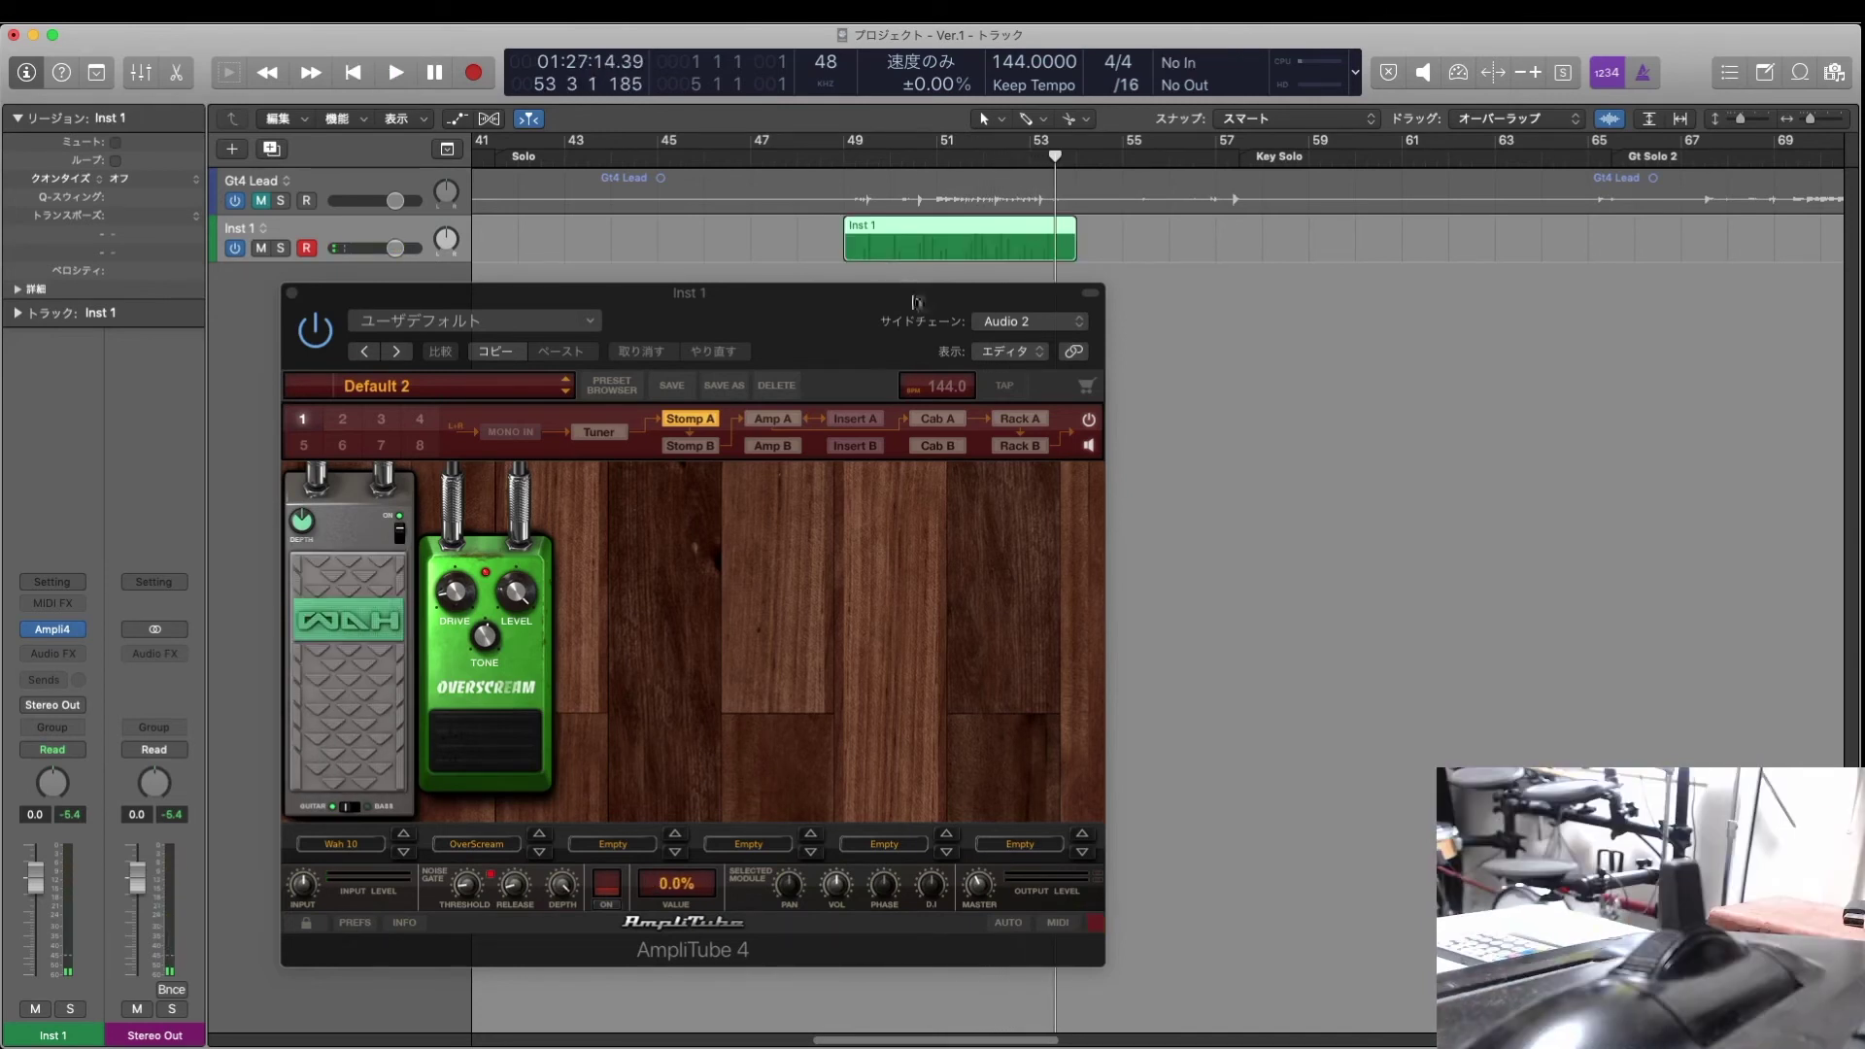
Move the AmpliTube window clear of the Inst 1 region and play from bar 49 to check the captured wah movement
{"action": "left_click_drag", "start_coordinate": [917, 302], "coordinate": [923, 332]}
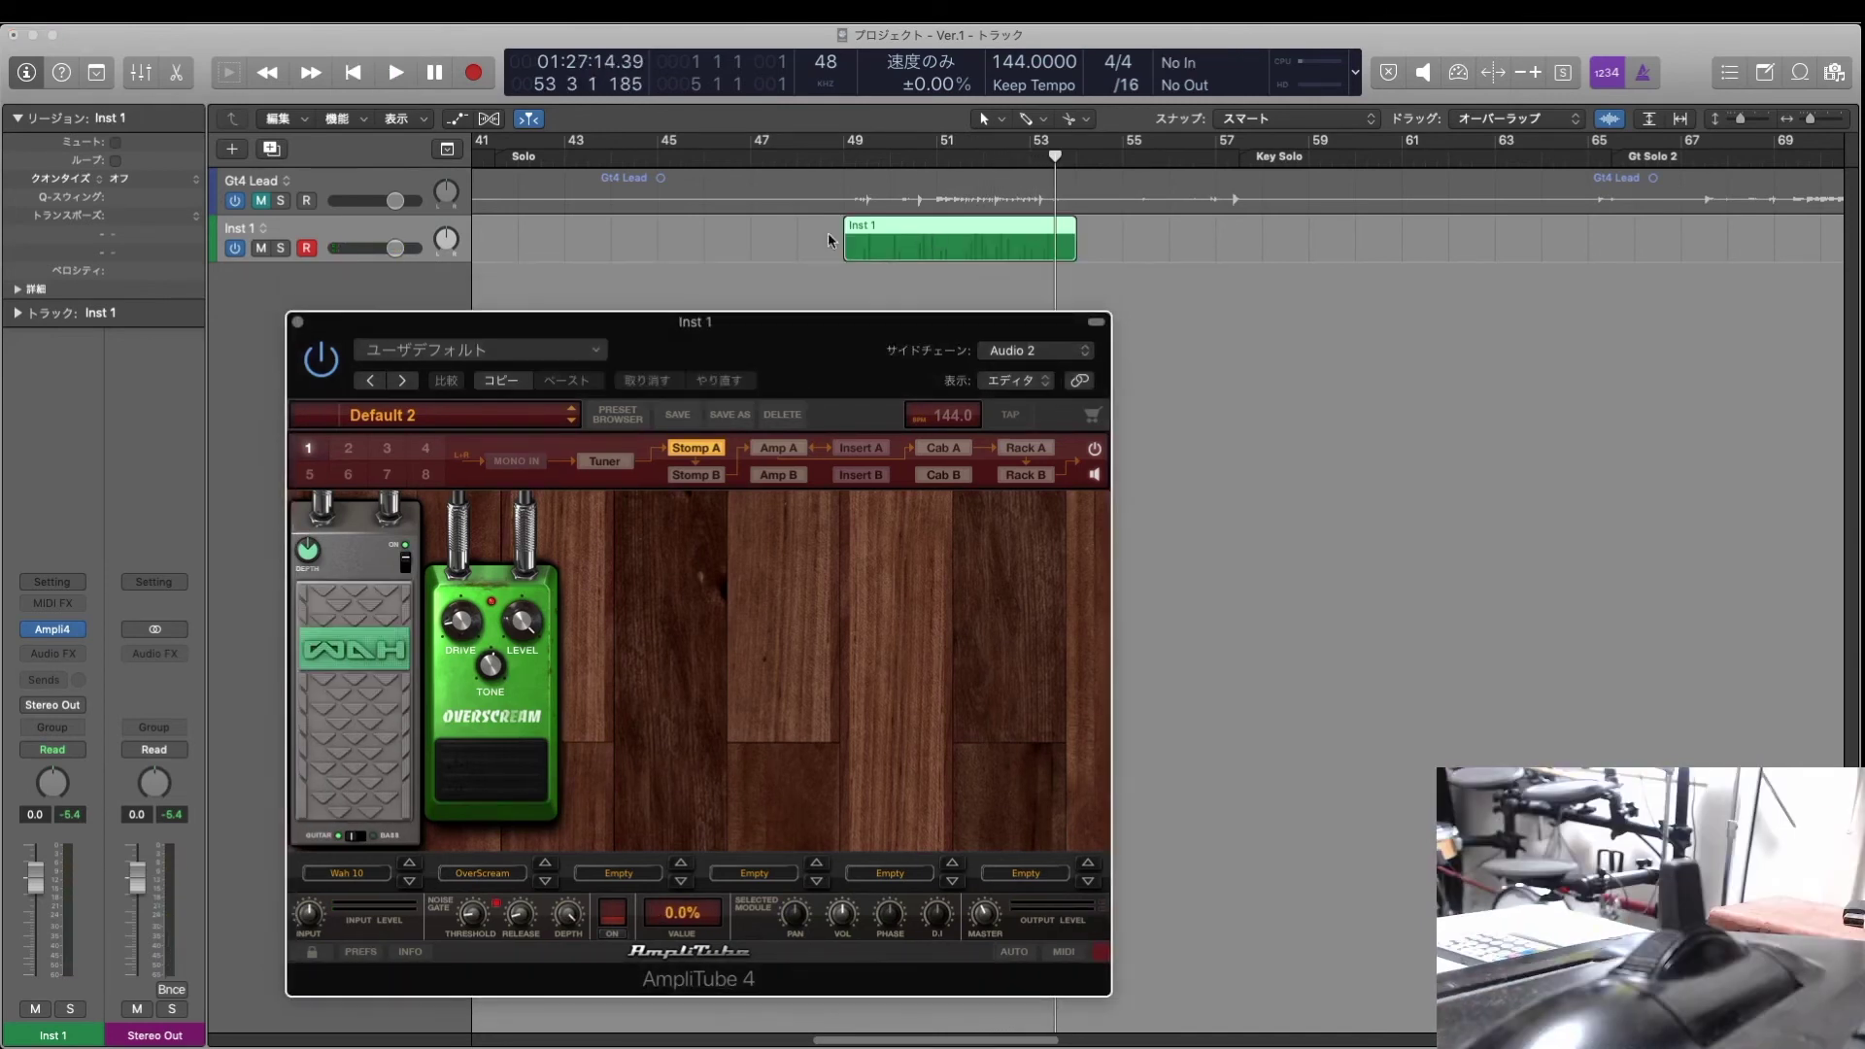
{"action": "left_click", "coordinate": [843, 157]}
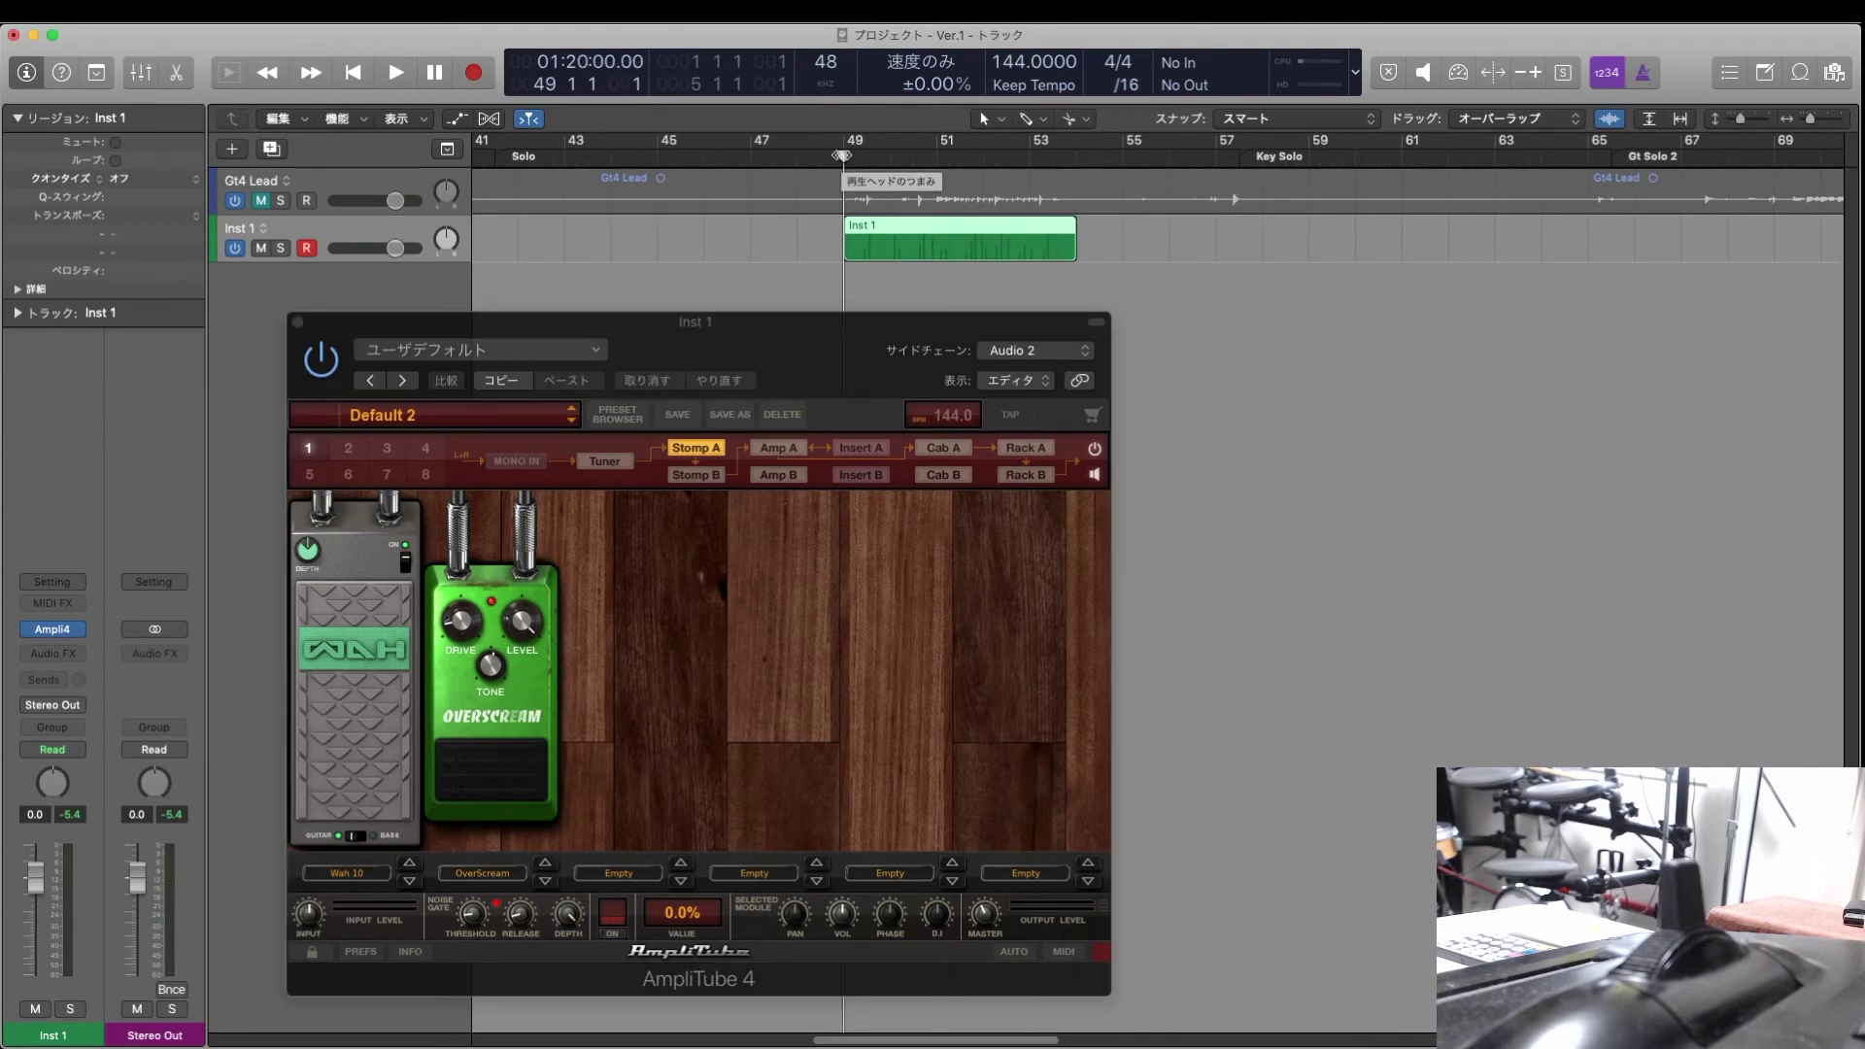
{"action": "key", "text": "space"}
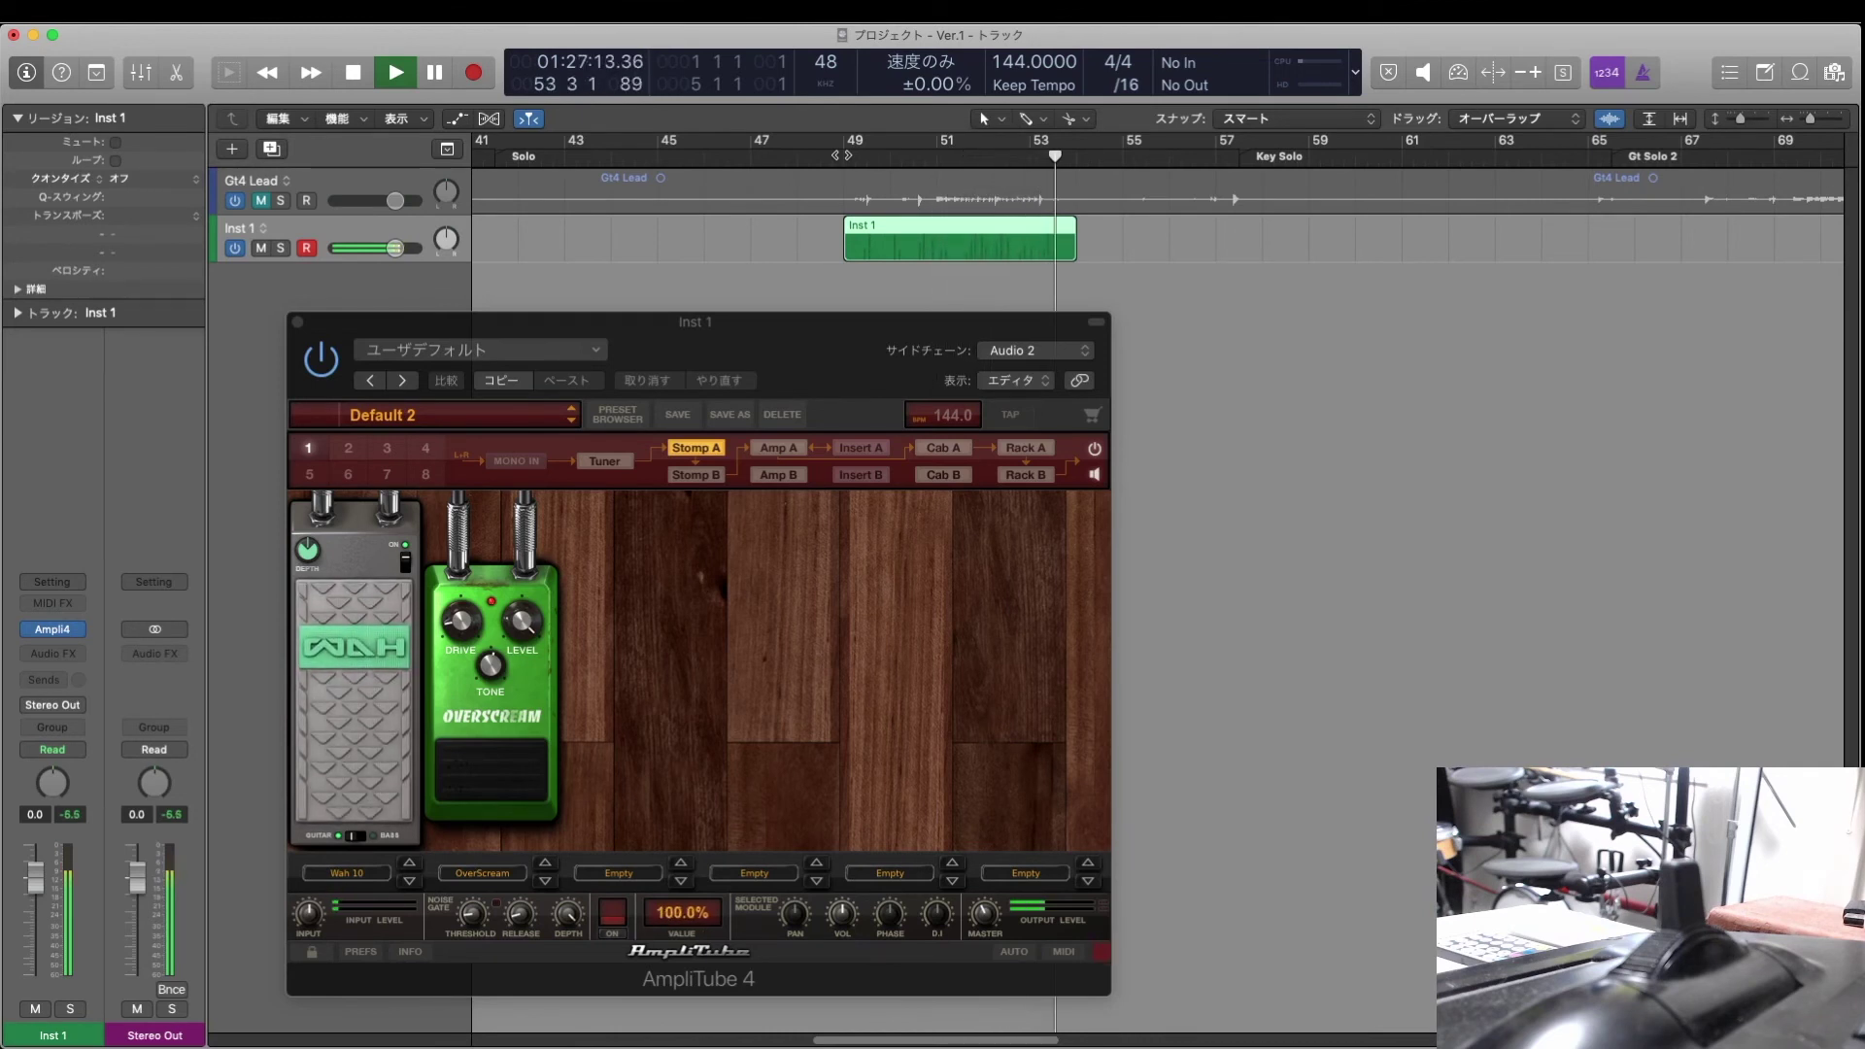
{"action": "key", "text": "space"}
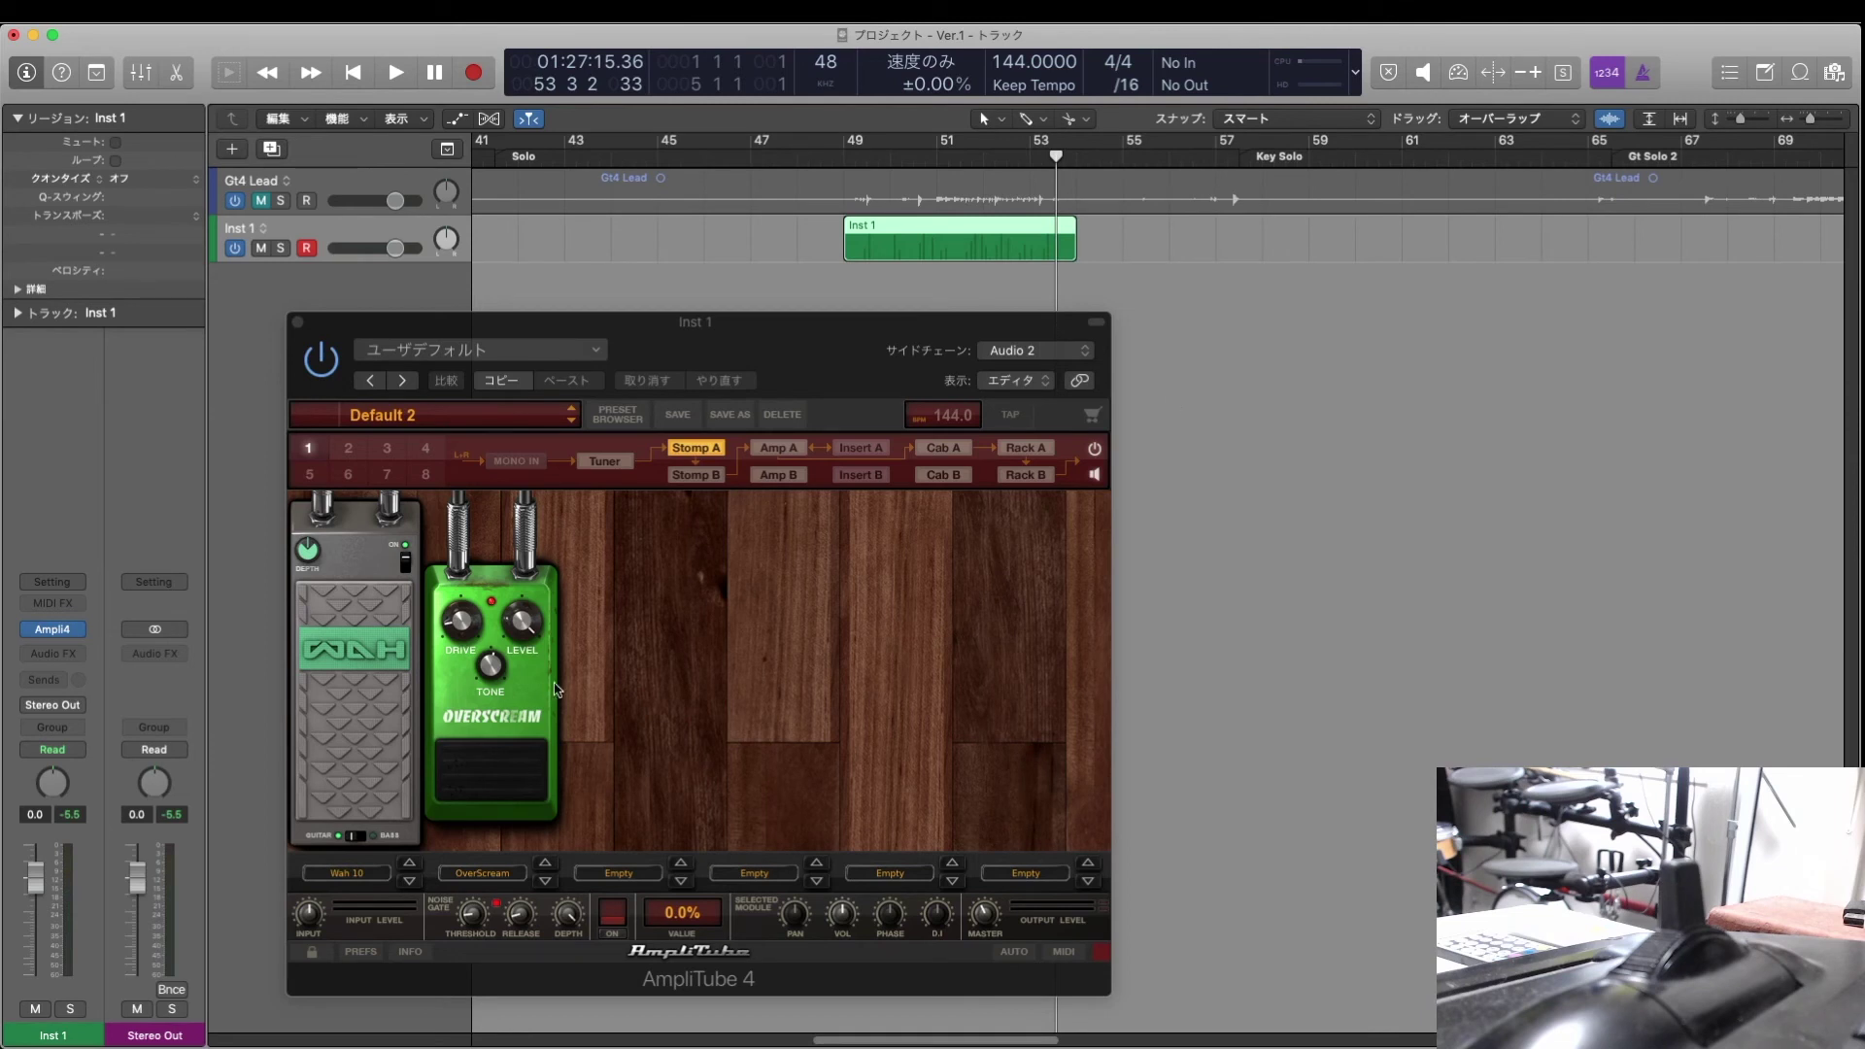
Assign the OverScream pedal's Tone knob to the MIDI controller using Learn Tone
{"action": "right_click", "coordinate": [491, 668]}
{"action": "mouse_move", "coordinate": [607, 690]}
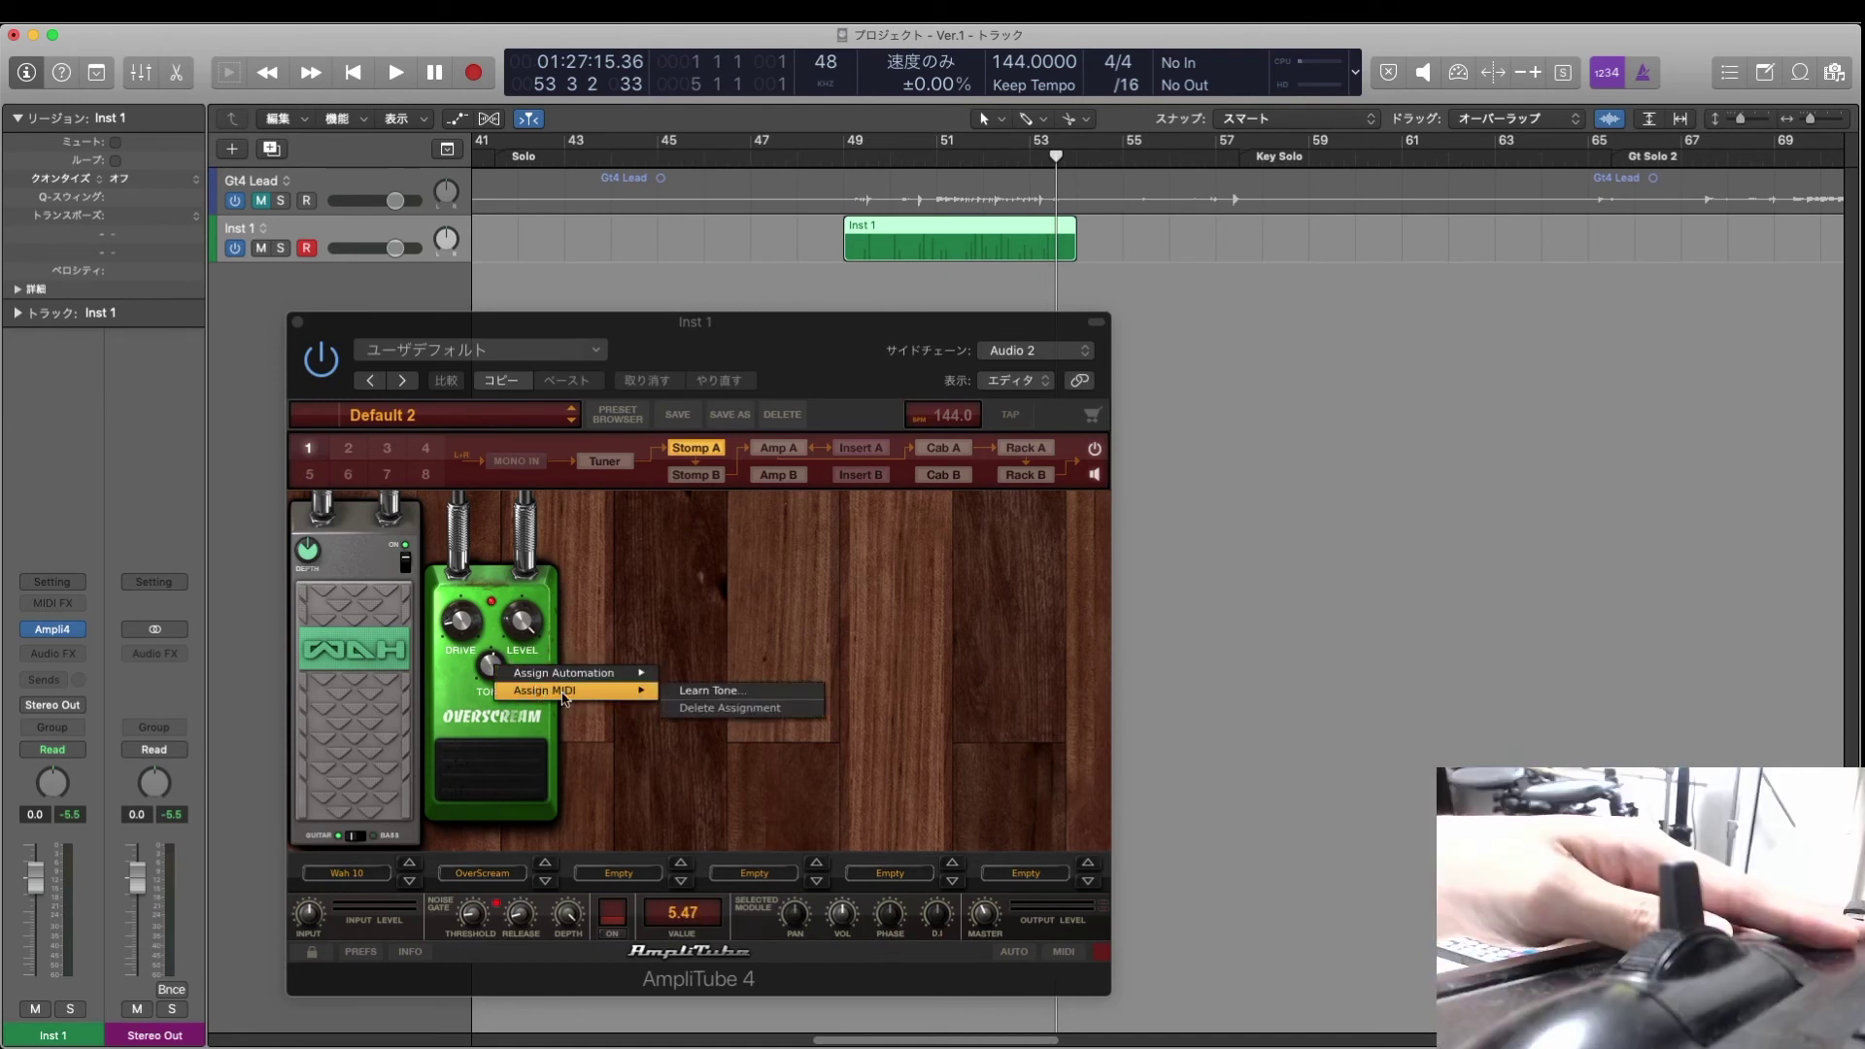
{"action": "left_click", "coordinate": [714, 691]}
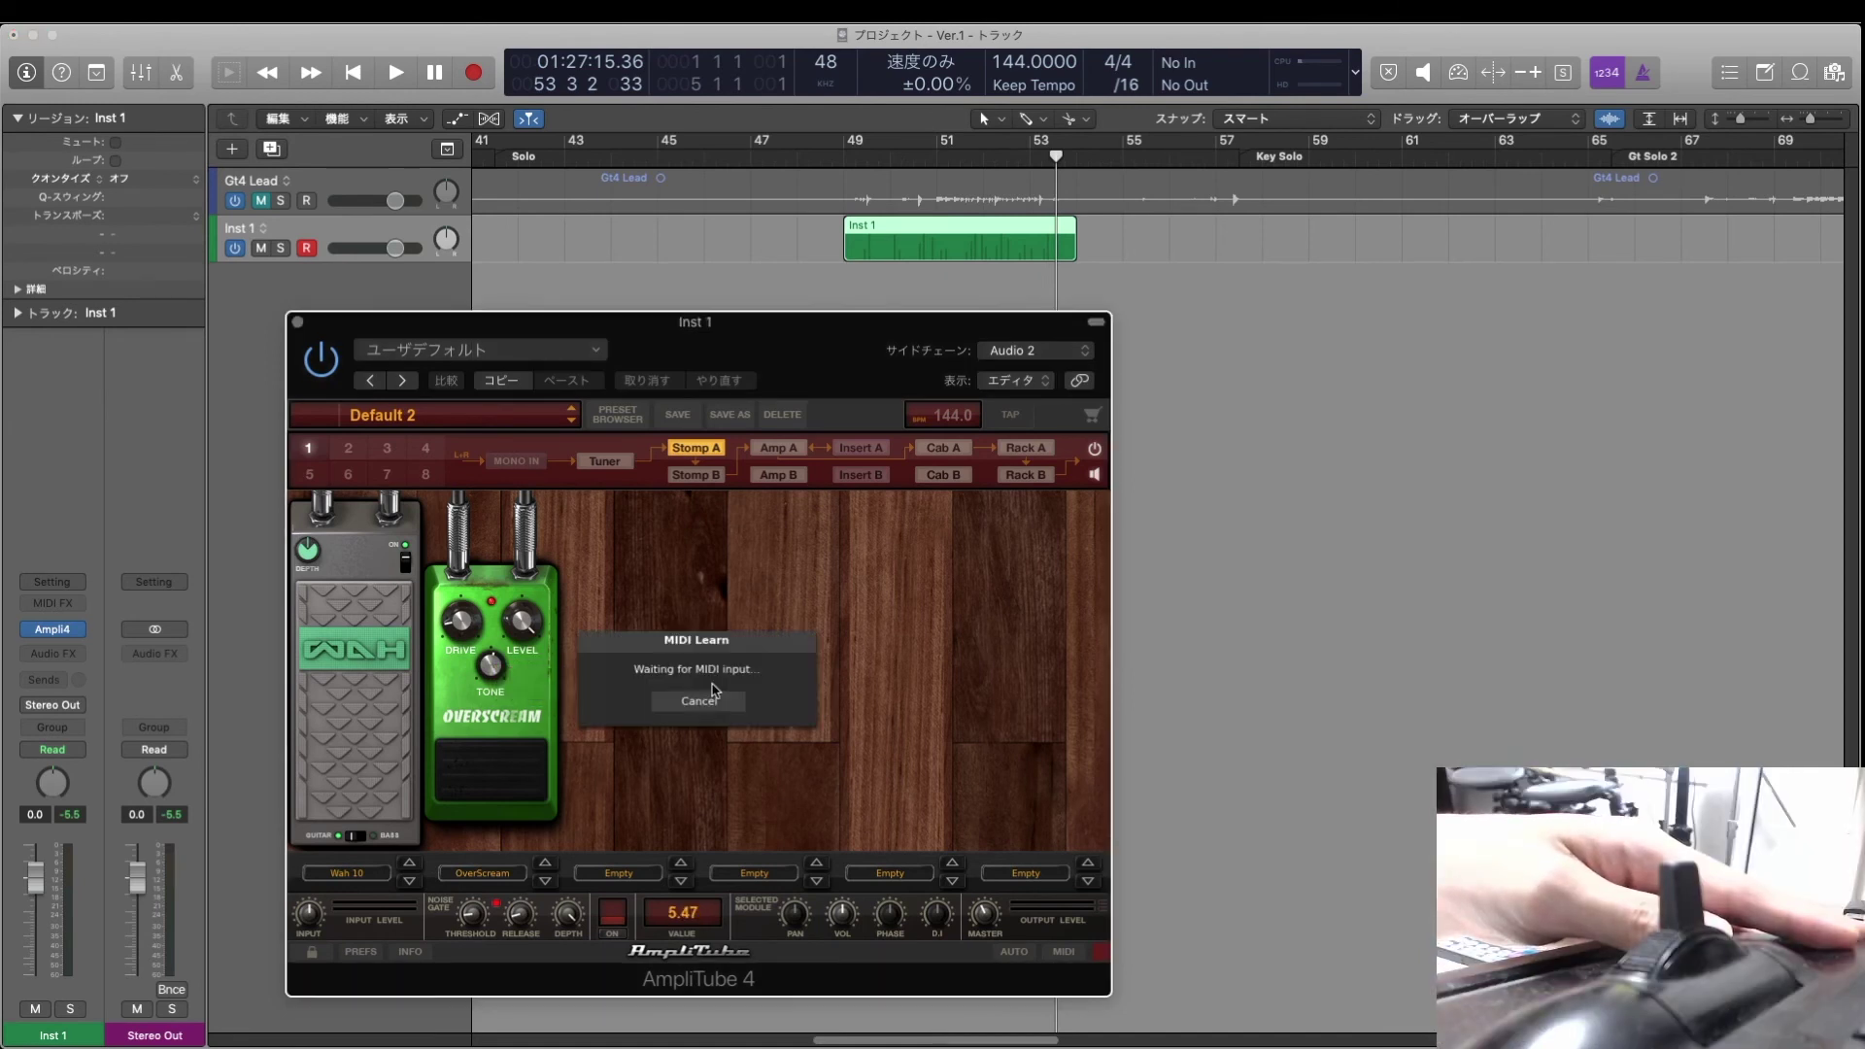